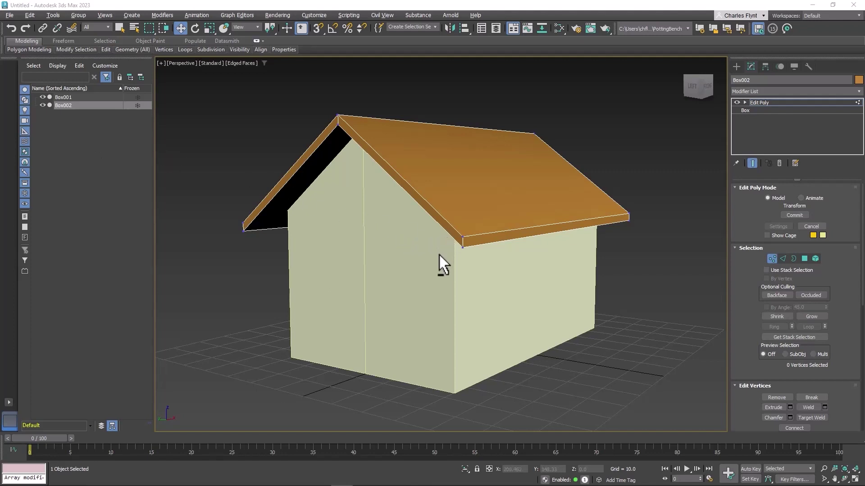
Toggle between the four-viewport layout and the enlarged side, front and top views
key("alt+w")
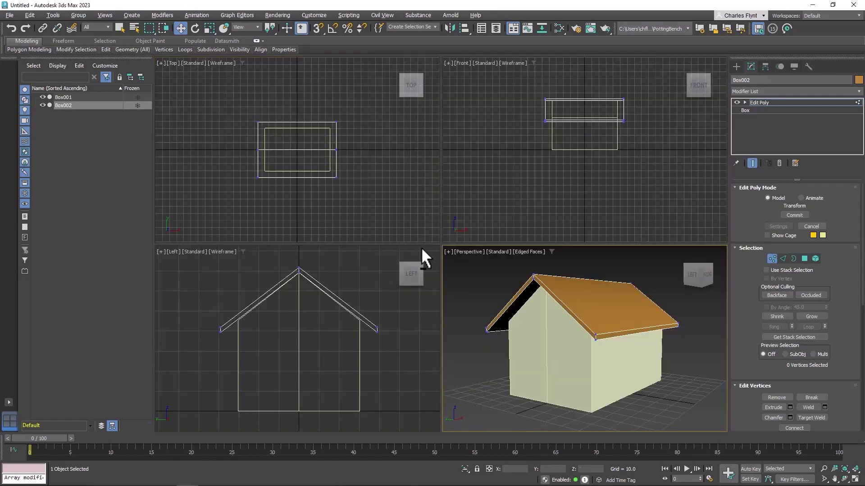
key("alt+w")
key("alt+w")
key("alt+w")
key("alt+w")
key("alt+w")
key("alt+w")
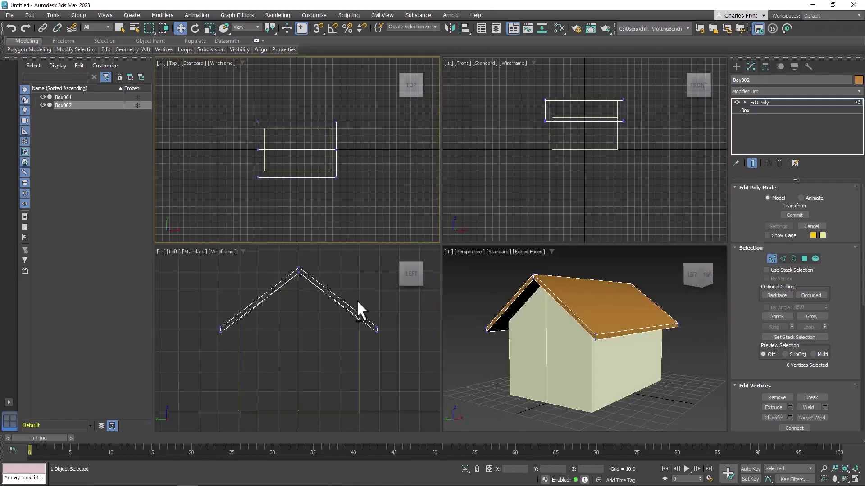
key("alt+w")
key("alt+w")
key("alt+w")
key("alt+w")
key("alt+w")
key("alt+w")
key("alt+w")
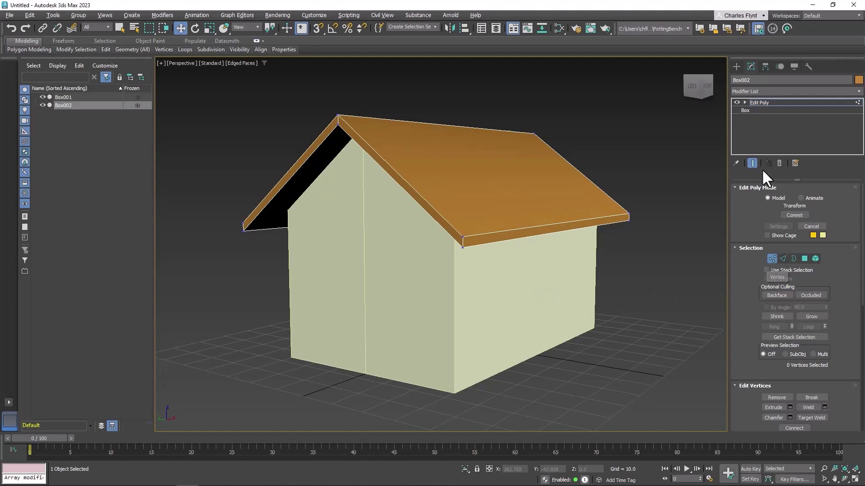
Return the roof's Edit Poly to Top-level and select the house walls Box001
left_click(745, 103)
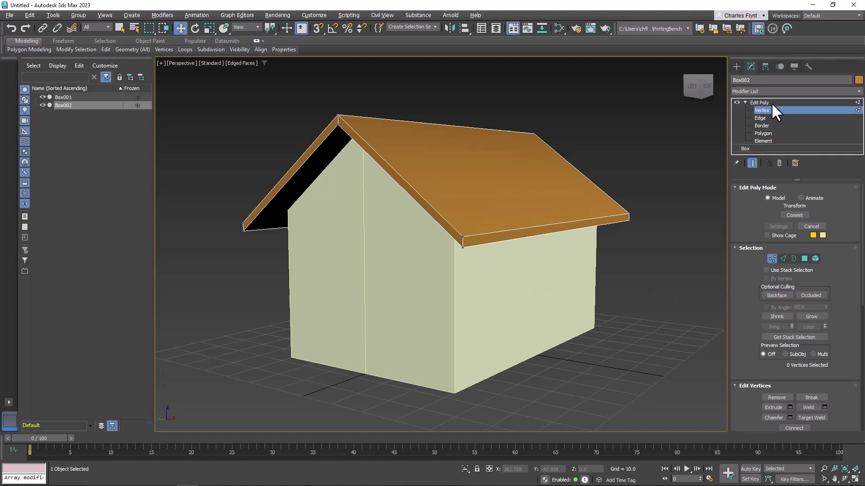
right_click(491, 159)
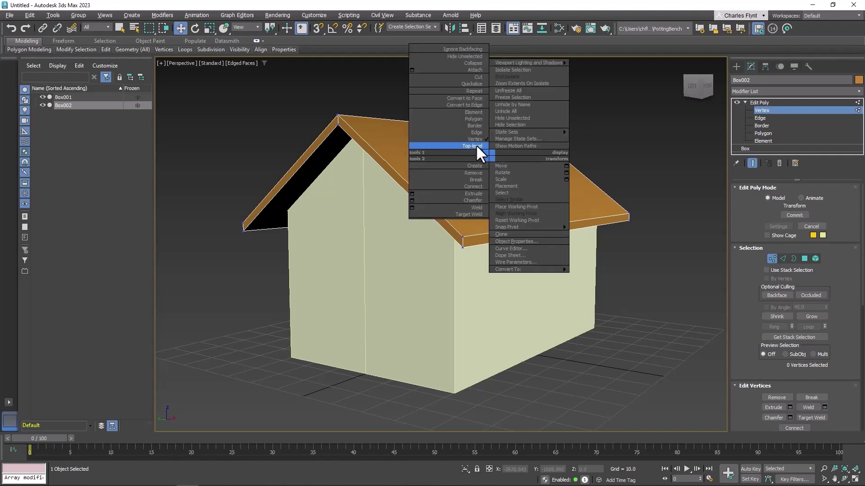
left_click(476, 144)
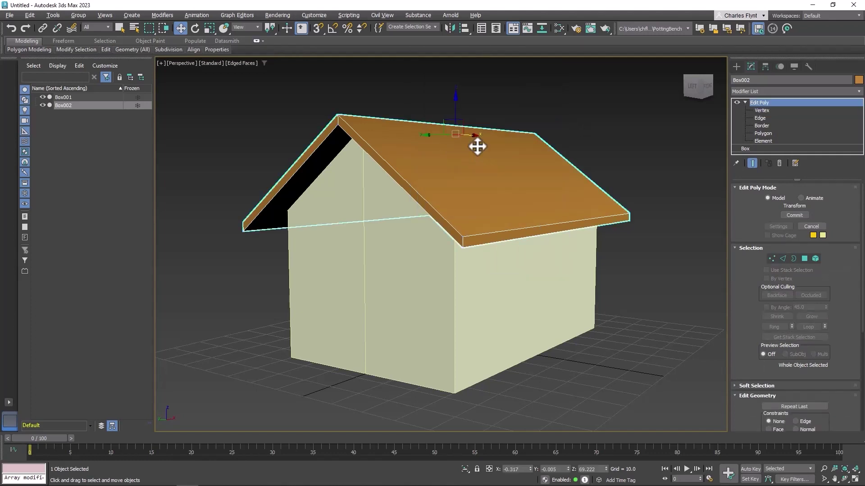
left_click(414, 275)
left_click(399, 154)
left_click(367, 266)
left_click(398, 168)
Select the orange roof Box002 and hide it with Hide Selection
left_click(406, 259)
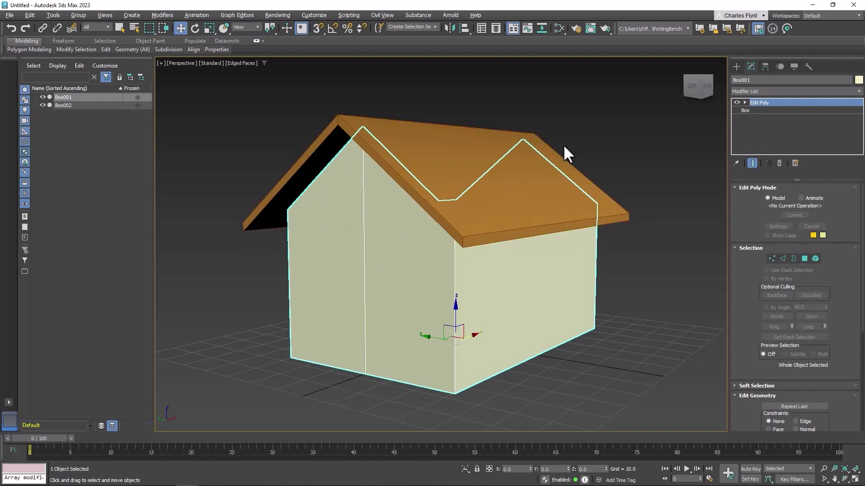
left_click(542, 224)
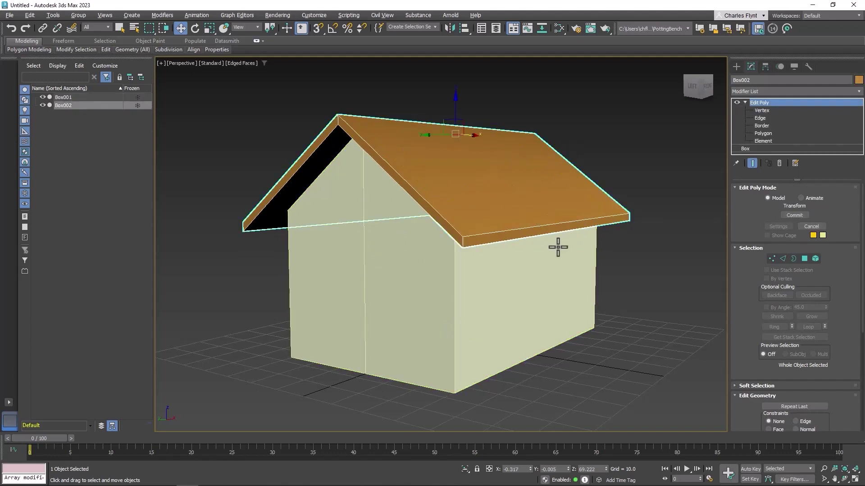
middle_click_drag(556, 247, 536, 246, "alt")
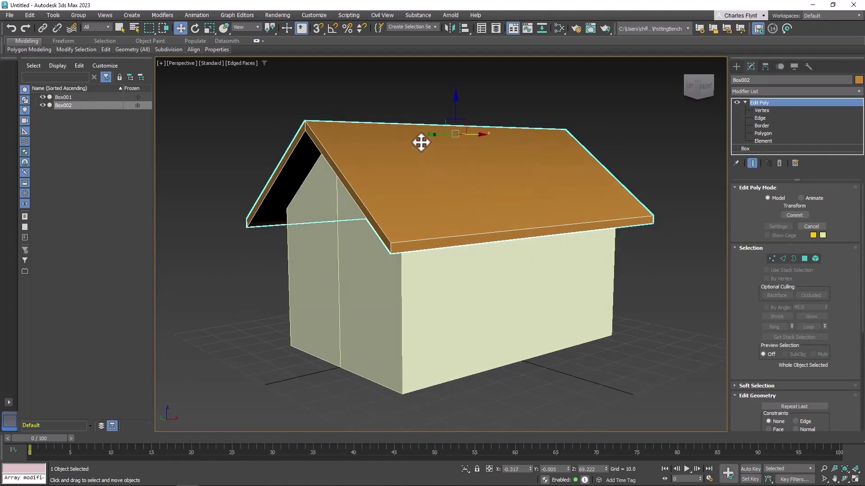
right_click(410, 132)
left_click(43, 105)
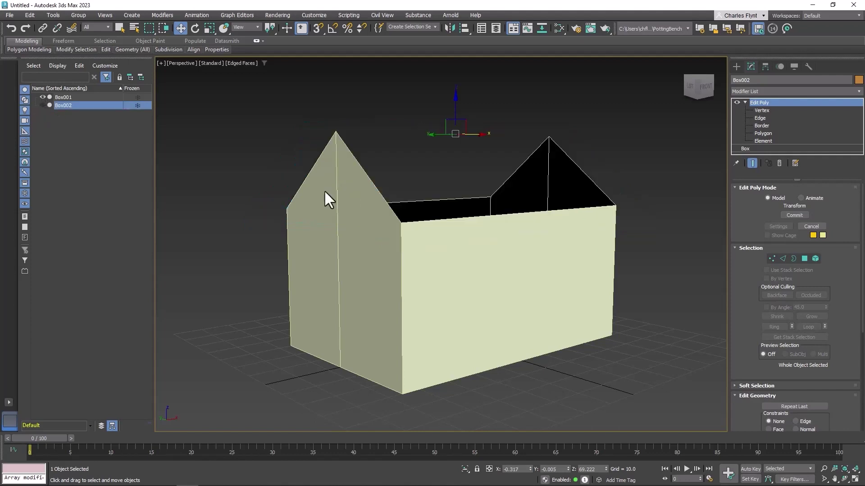
middle_click_drag(515, 245, 494, 251, "alt")
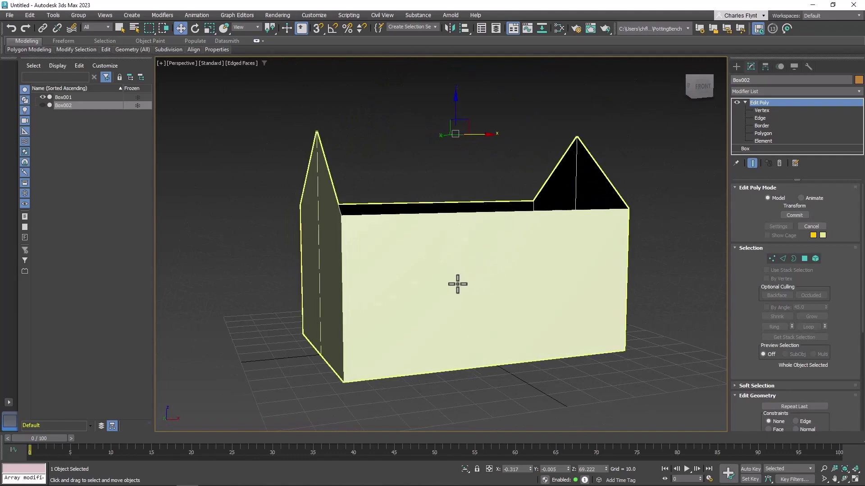
middle_click_drag(457, 284, 610, 274, "alt")
middle_click_drag(459, 248, 427, 307, "alt")
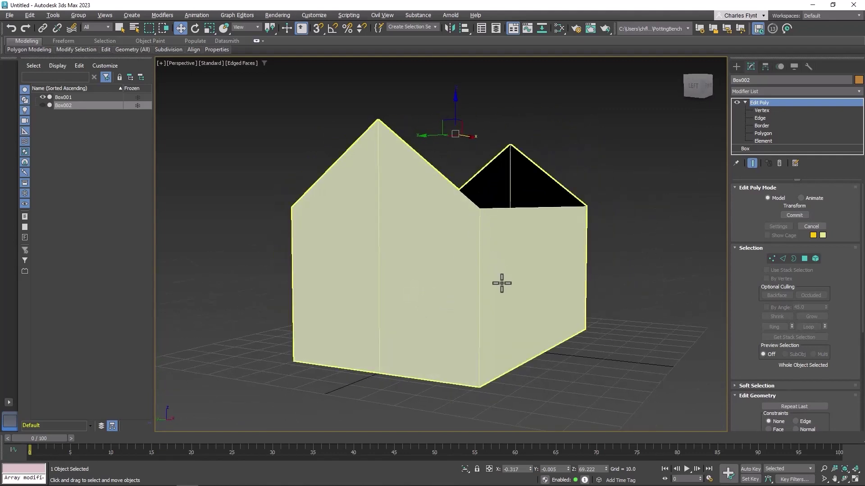
mouse_move(501, 284)
middle_mouse_down("alt")
mouse_move(471, 284)
mouse_move(514, 279)
mouse_move(503, 282)
middle_mouse_up("alt")
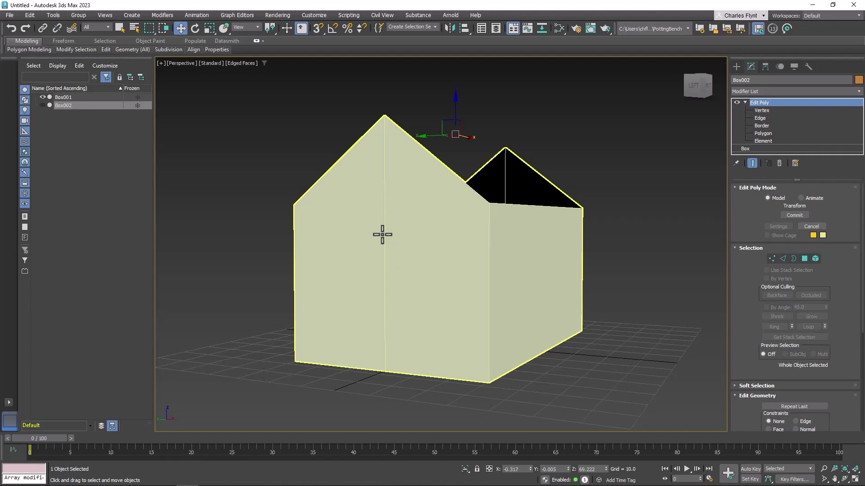
middle_click_drag(518, 313, 477, 312, "alt")
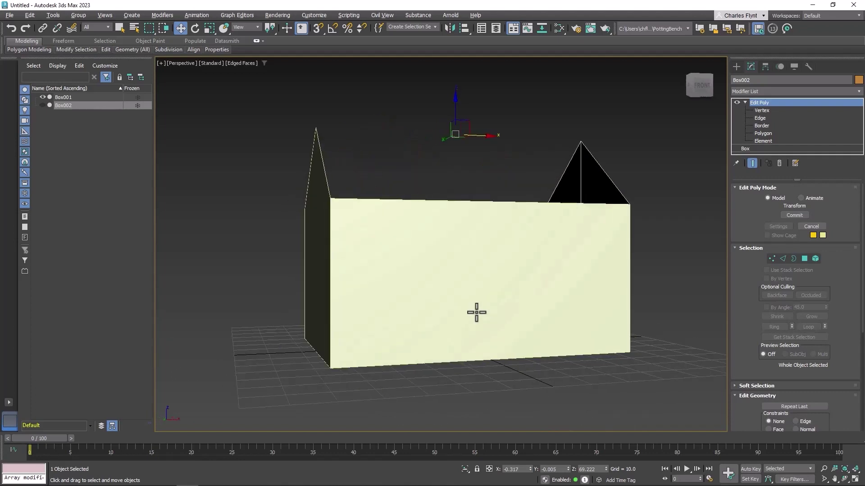
middle_click_drag(509, 286, 618, 293, "alt")
middle_click_drag(442, 261, 367, 255, "alt")
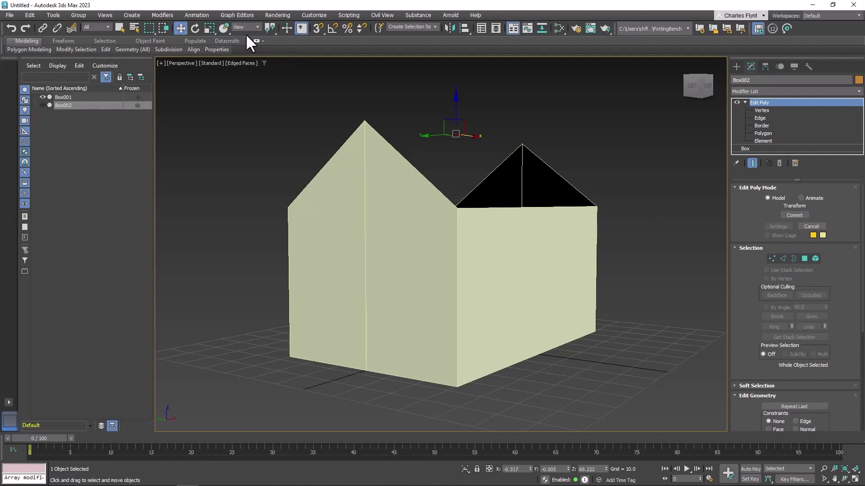
With Swift Loop on, insert a horizontal edge loop around Box001's walls at mid-height
left_click(256, 41)
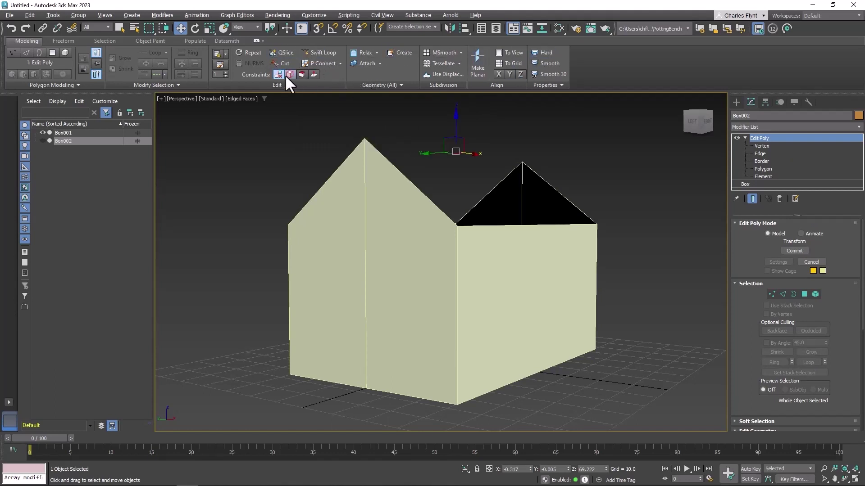
left_click(323, 54)
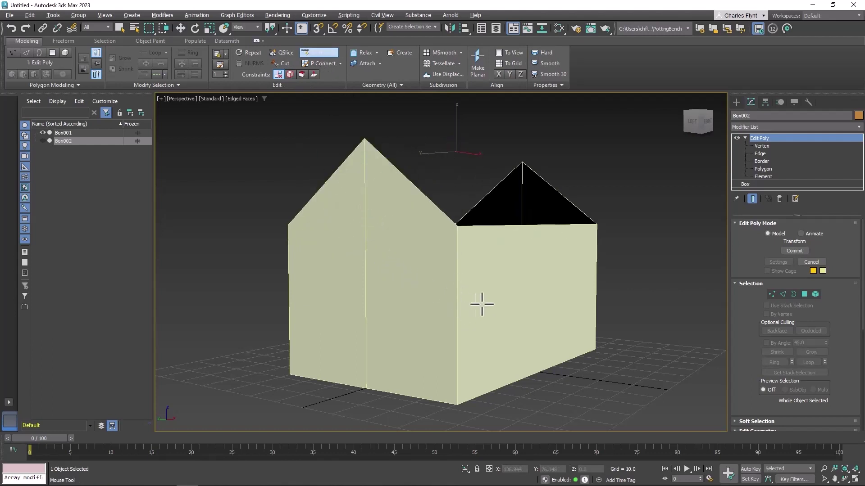
middle_click_drag(410, 328, 440, 189, "alt")
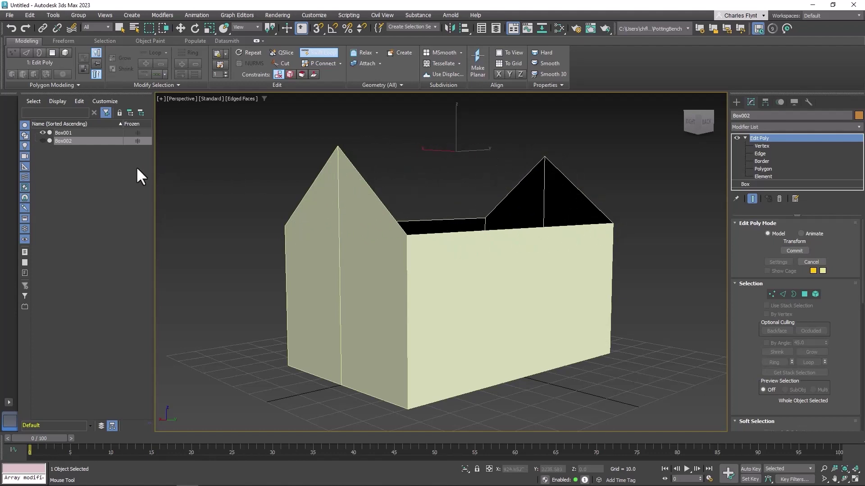
left_click(76, 132)
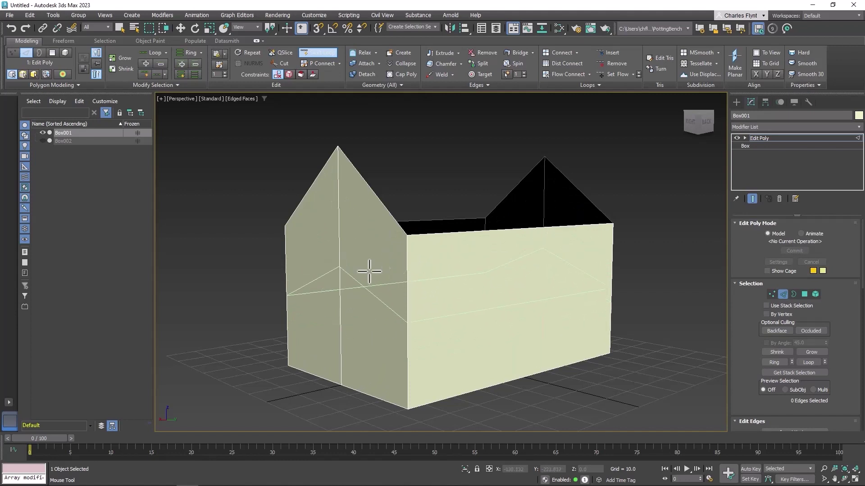
middle_click_drag(332, 261, 364, 263, "alt")
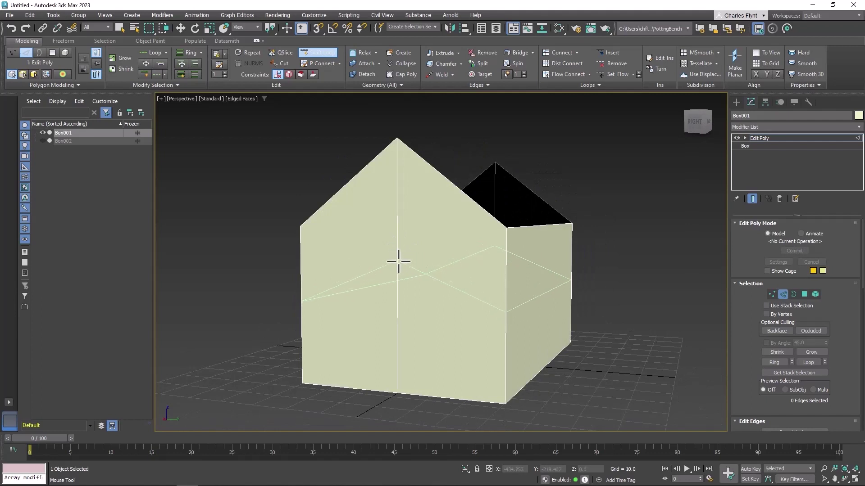
left_click(399, 259)
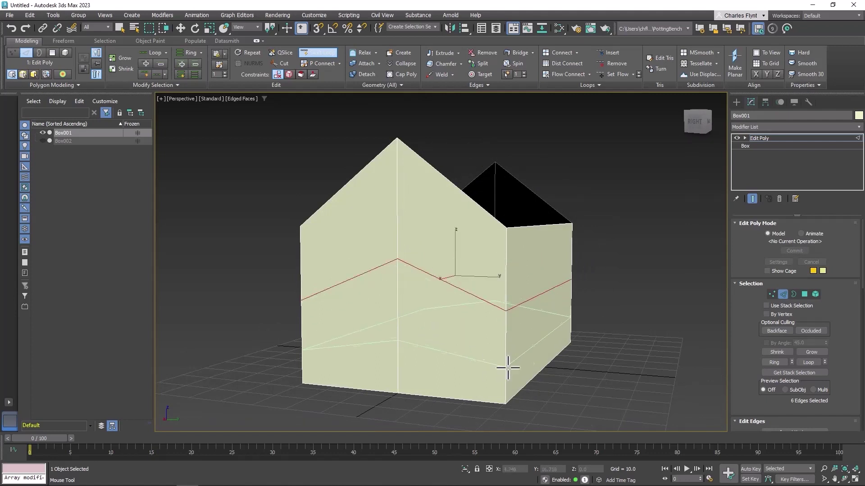
Scale the edge loop flat into a level line and raise it on the walls
left_click(320, 52)
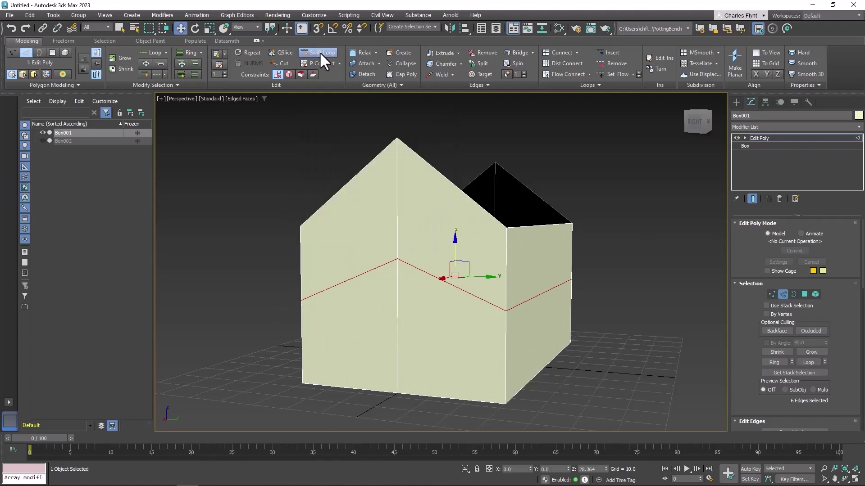
left_click(208, 29)
left_click_drag(456, 226, 482, 399)
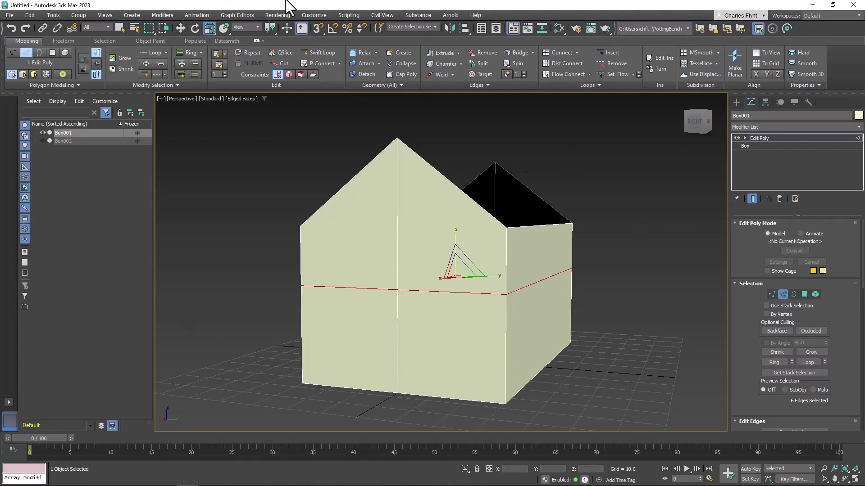
left_click(181, 26)
left_click_drag(458, 243, 455, 216)
Select the full horizontal edge loop and lower it slightly to Z 34.265
left_click(633, 278)
left_click(448, 261)
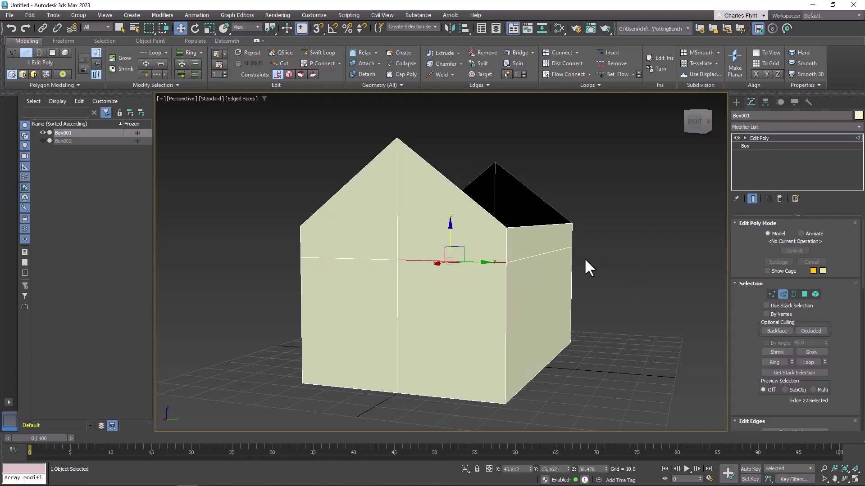
left_click_drag(452, 226, 450, 201)
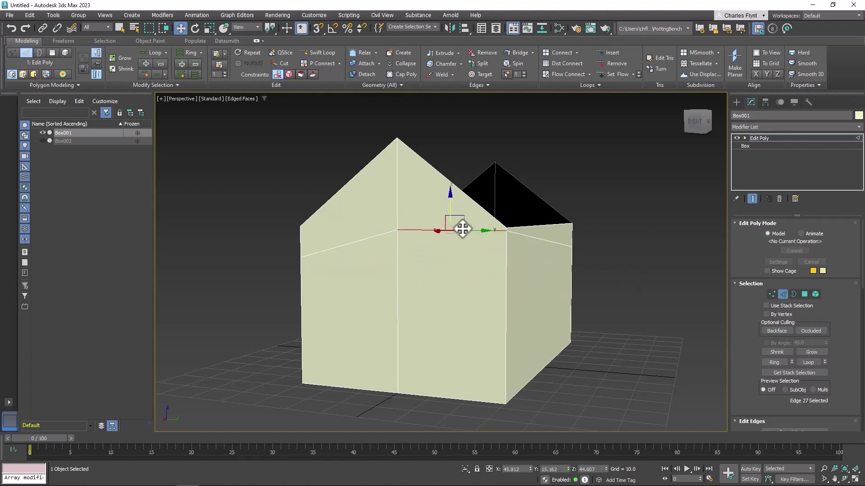
key("ctrl+z")
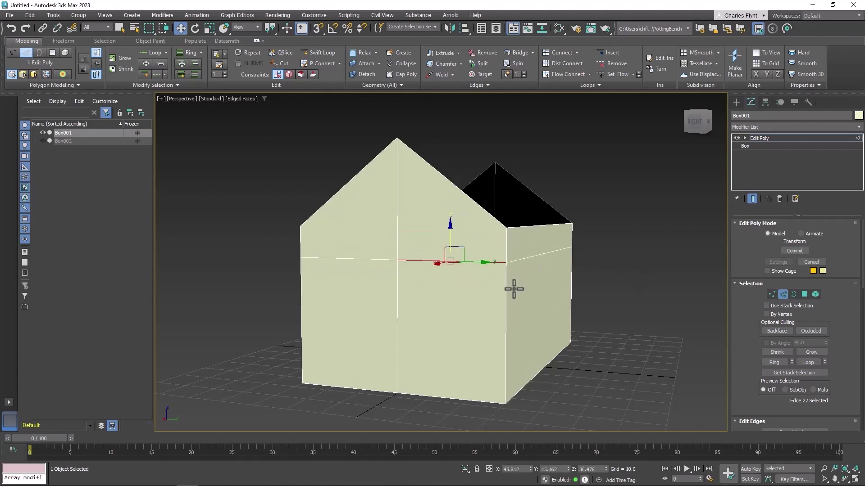
double_click(381, 261)
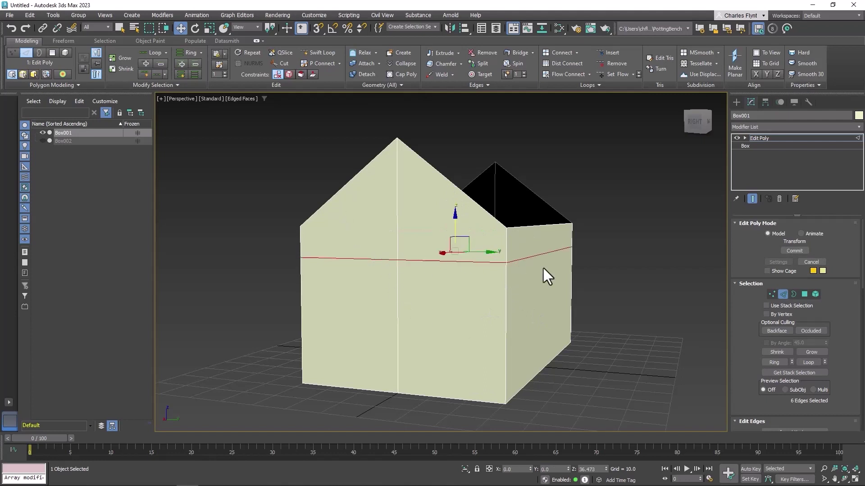
left_click_drag(454, 222, 459, 229)
middle_click_drag(645, 318, 360, 353, "alt")
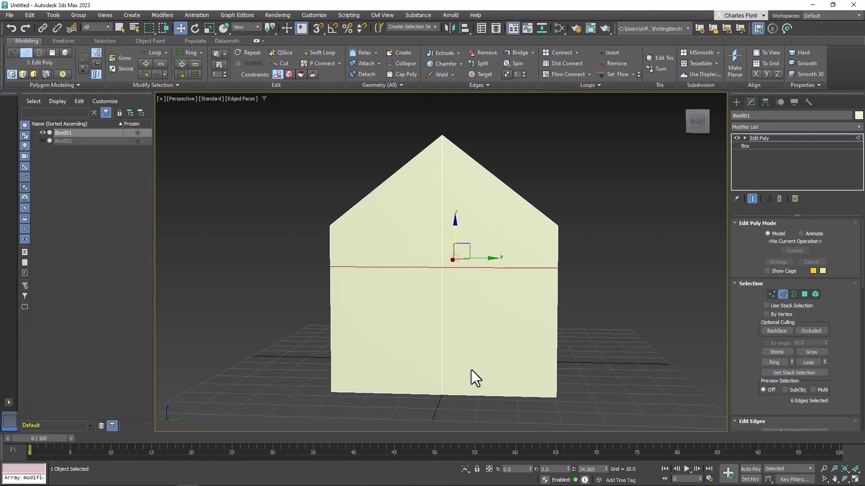
Insert two vertical edge loops on the gable wall, either side of the centre seam
left_click(325, 55)
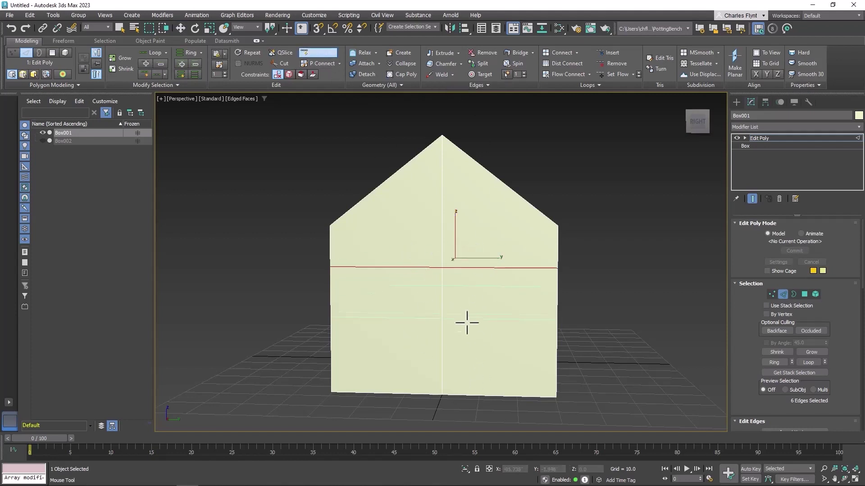
left_click(416, 392)
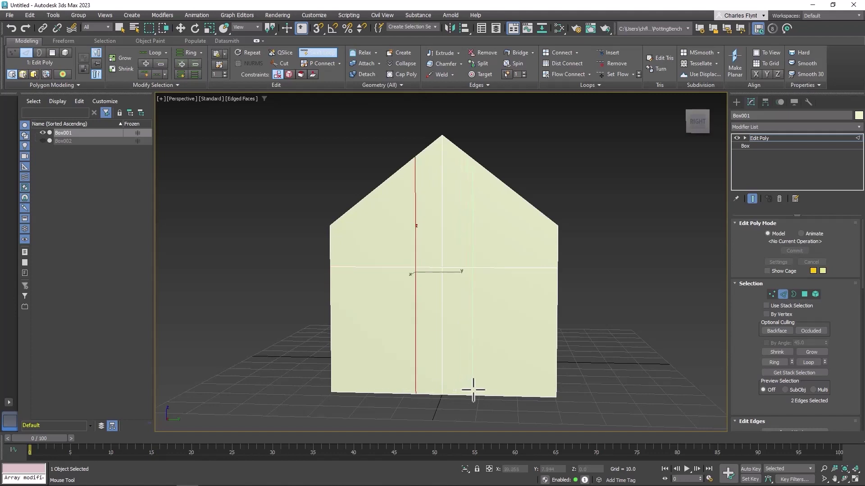
left_click(472, 390)
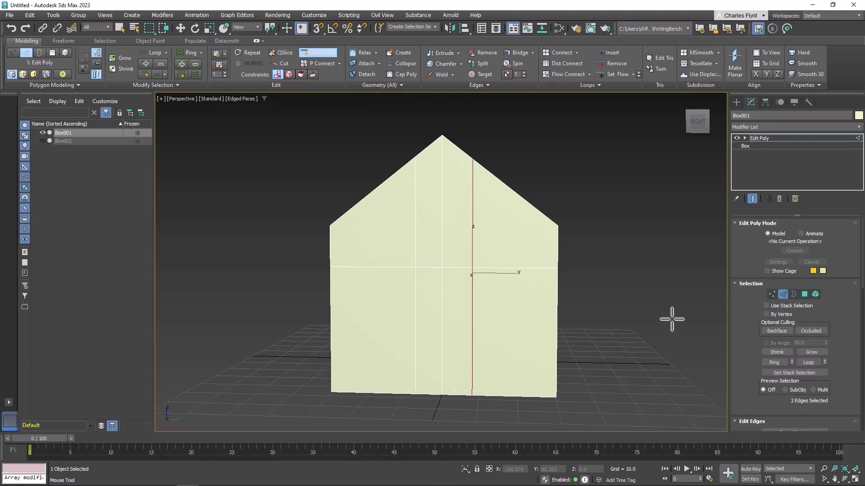
middle_click_drag(670, 370, 614, 336, "alt")
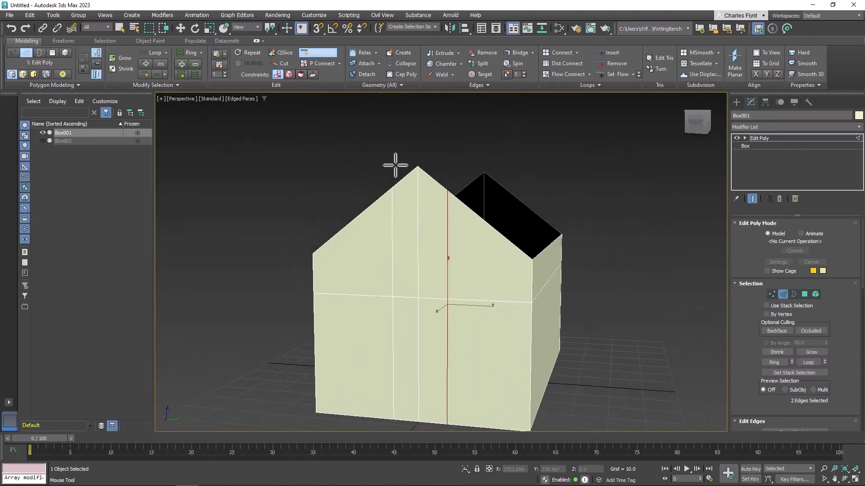
middle_click_drag(582, 269, 567, 240, "alt")
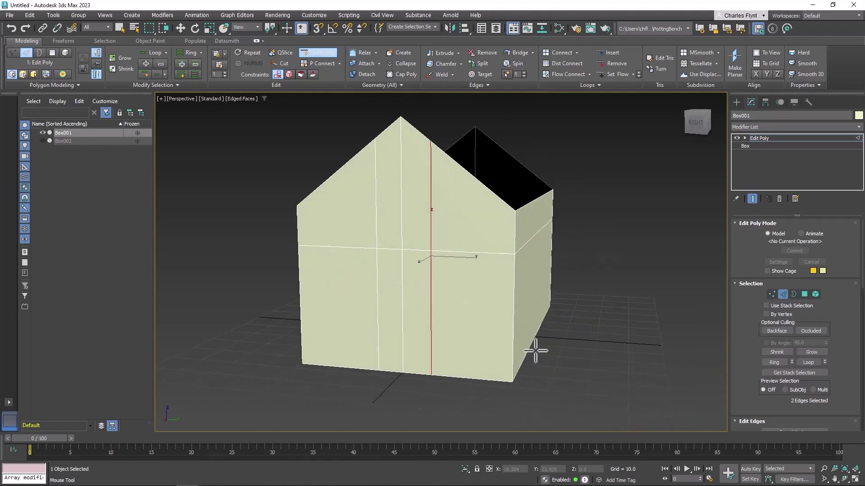
Select the two lower centre gable faces and shift them slightly along X for the doorway
left_click(322, 51)
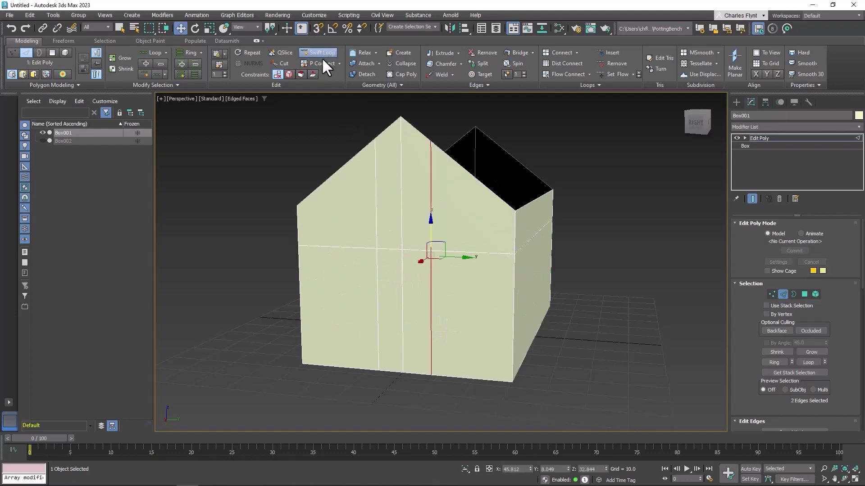
left_click(804, 294)
left_click(413, 306)
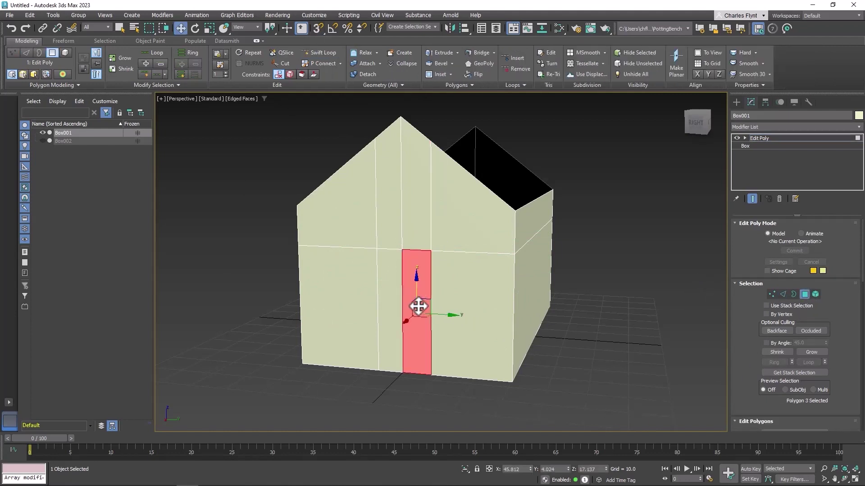
middle_click_drag(464, 322, 347, 310, "alt")
left_click(397, 307, "ctrl")
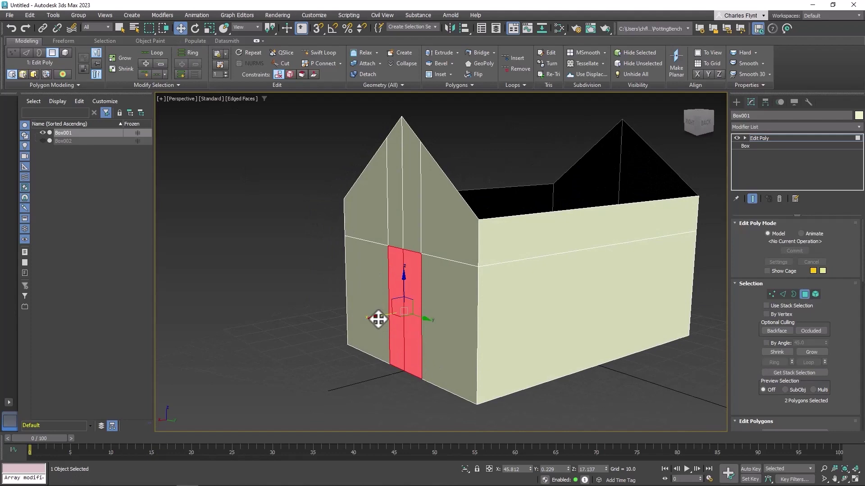
left_click_drag(377, 319, 433, 336)
middle_click_drag(447, 361, 392, 363, "alt")
scroll(459, 379, "up", 4)
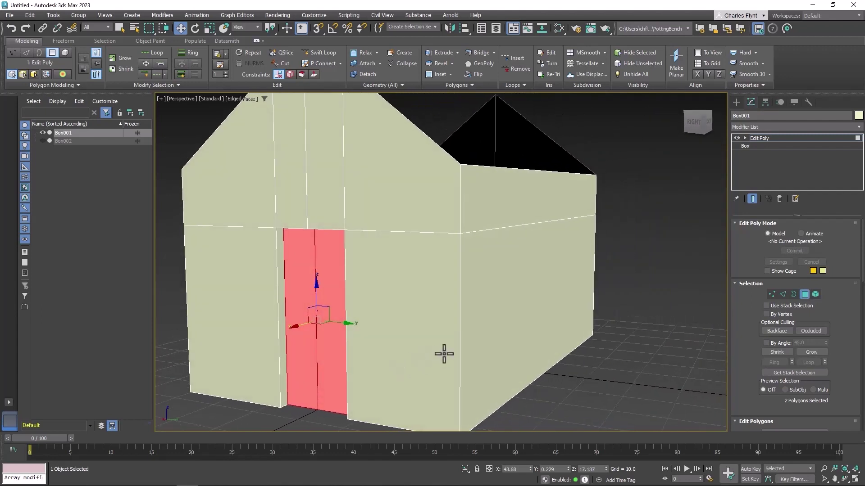
scroll(444, 354, "down", 3)
middle_click_drag(444, 354, 404, 345, "alt")
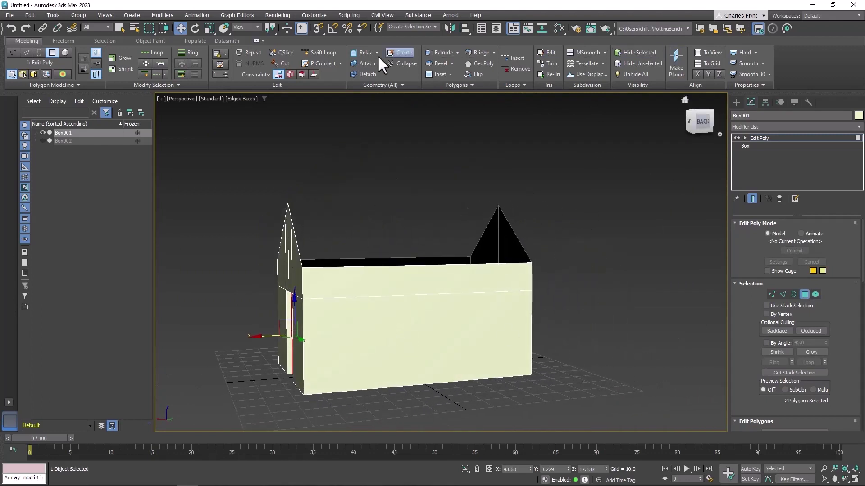
Change the house object colour to blue
left_click(323, 49)
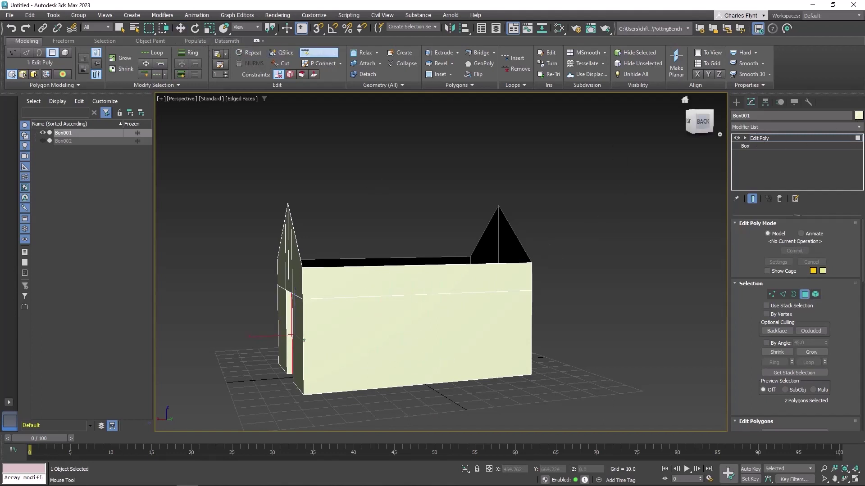
left_click(859, 116)
left_click_drag(299, 193, 371, 164)
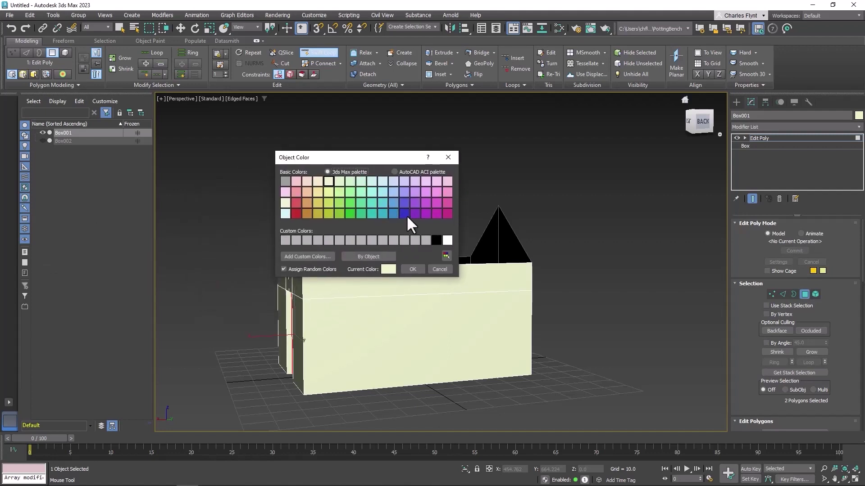
left_click(404, 213)
left_click(413, 269)
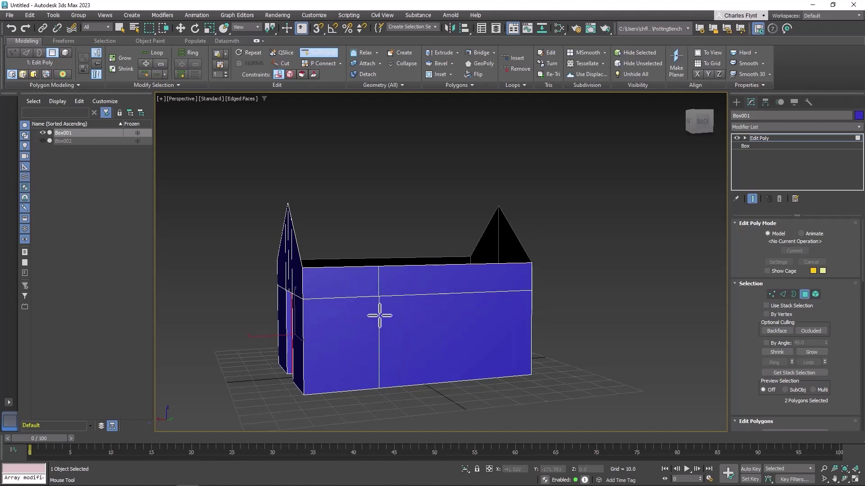
Add four vertical edge loops and a low horizontal loop on the long wall
left_click(346, 315)
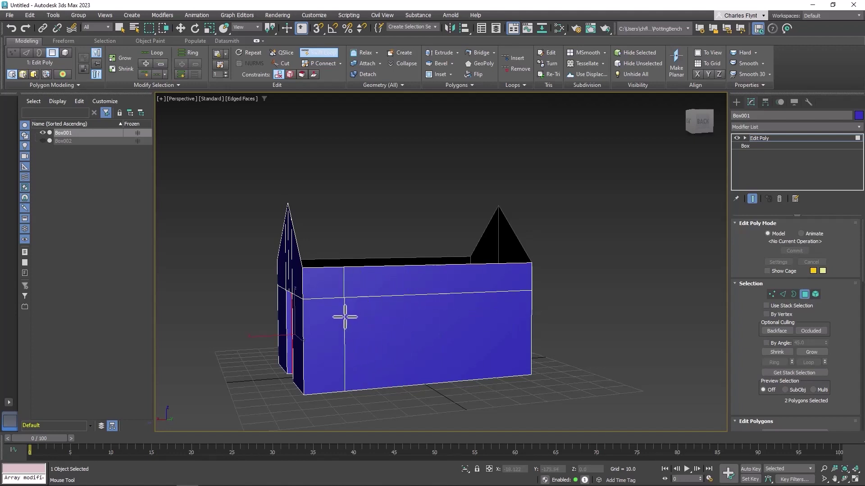
left_click(391, 315)
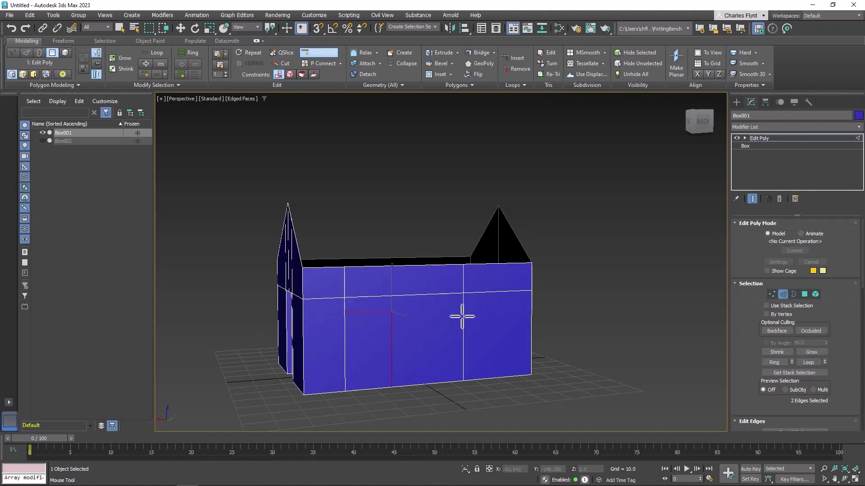
left_click(452, 313)
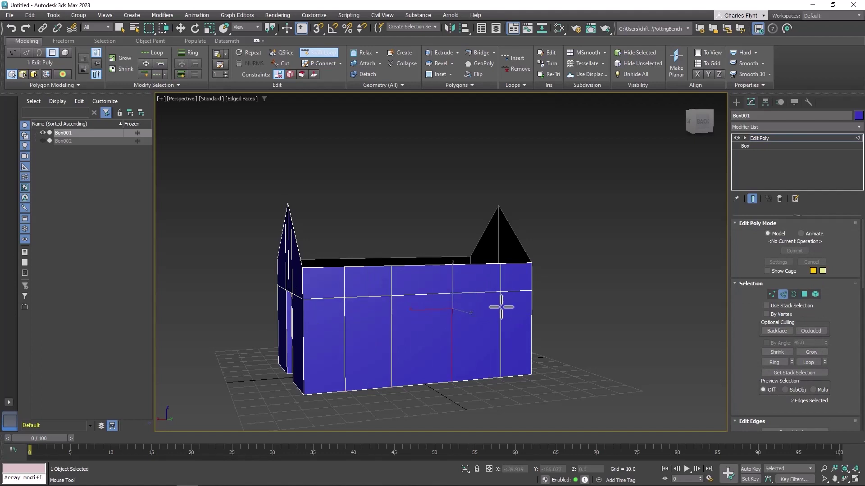
left_click(501, 307)
mouse_move(631, 353)
middle_mouse_down("alt")
mouse_move(641, 348)
mouse_move(623, 353)
middle_mouse_up("alt")
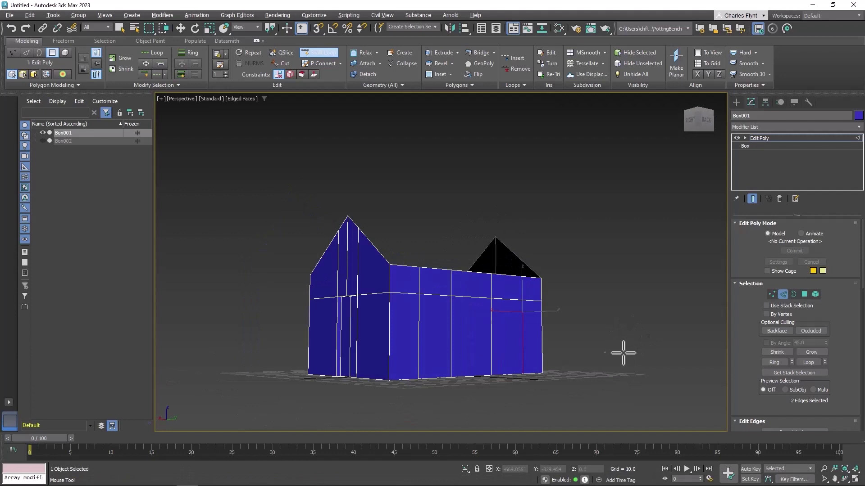
left_click(443, 350)
middle_click_drag(590, 354, 554, 363, "alt")
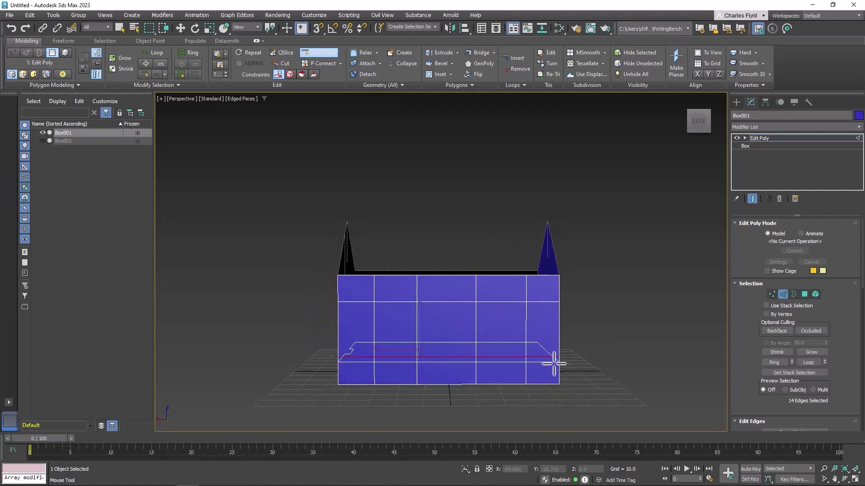
left_click(805, 294)
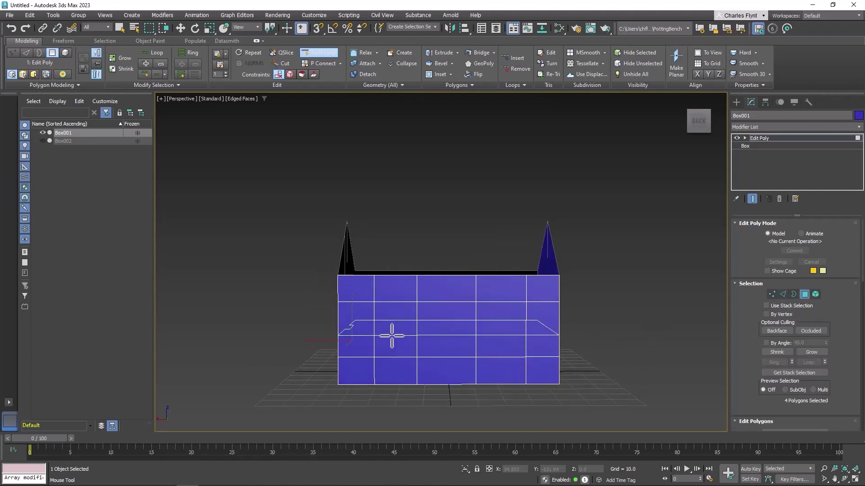
middle_click_drag(521, 329, 547, 344, "alt")
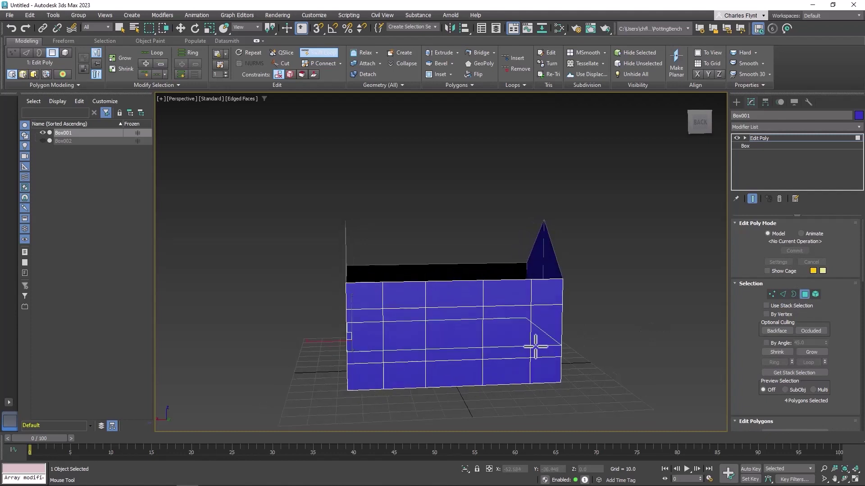
Select the vertical edge column beside the long wall's centre face and shift it right
left_click(326, 53)
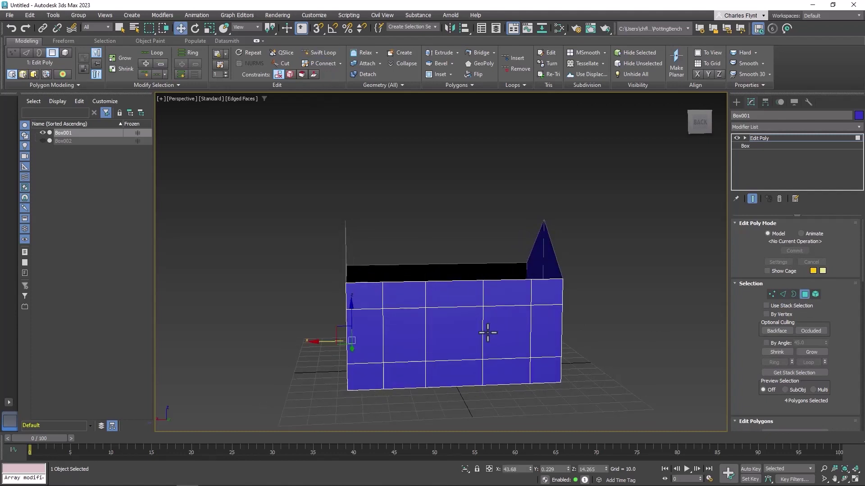
left_click(481, 333)
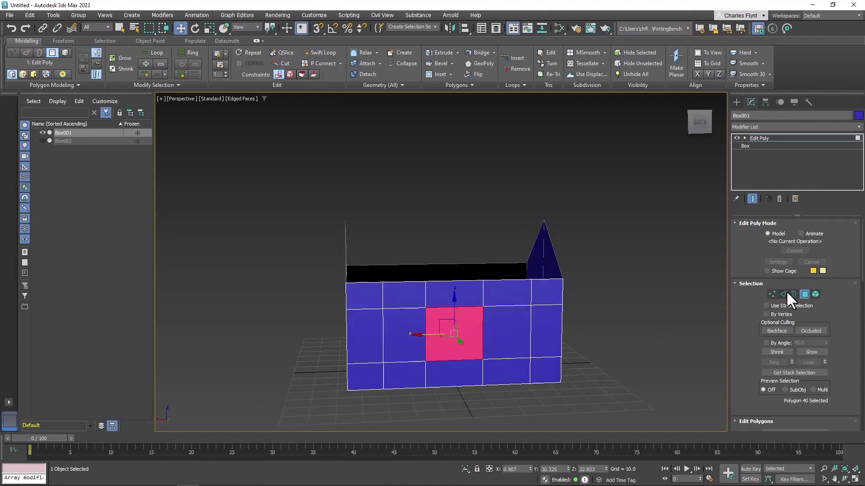
left_click(783, 294)
left_click(483, 337)
mouse_move(455, 334)
left_mouse_down()
mouse_move(463, 334)
mouse_move(456, 334)
left_mouse_up()
double_click(483, 372)
left_click_drag(457, 335, 461, 335)
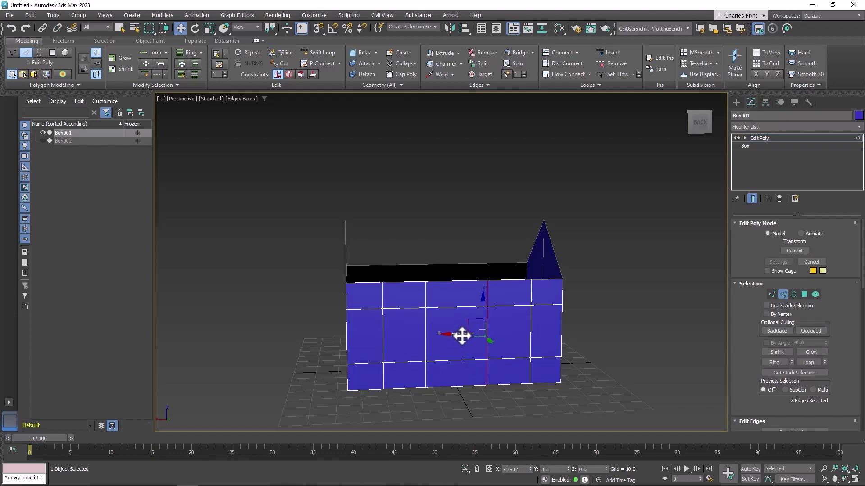
mouse_move(583, 357)
middle_mouse_down("alt")
mouse_move(573, 348)
mouse_move(585, 353)
middle_mouse_up("alt")
Select two window faces on the long wall and push them slightly back along Y
left_click(804, 294)
left_click(504, 337)
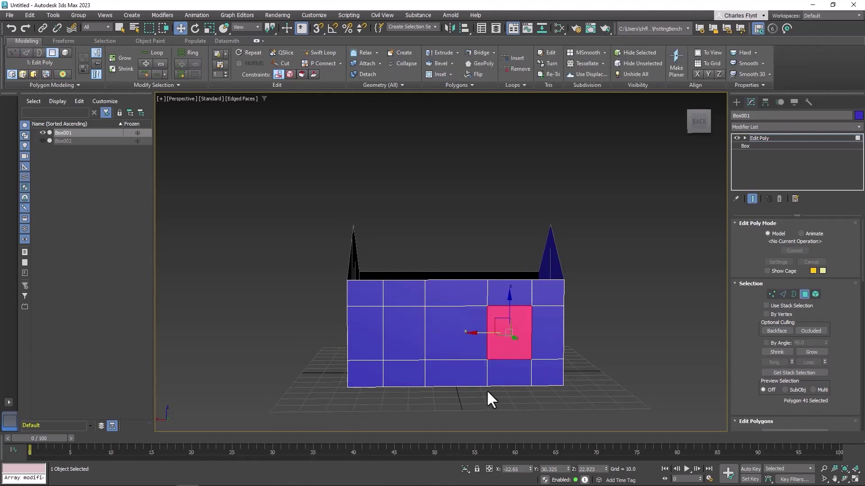
left_click(407, 343, "ctrl")
middle_click_drag(535, 367, 472, 374, "alt")
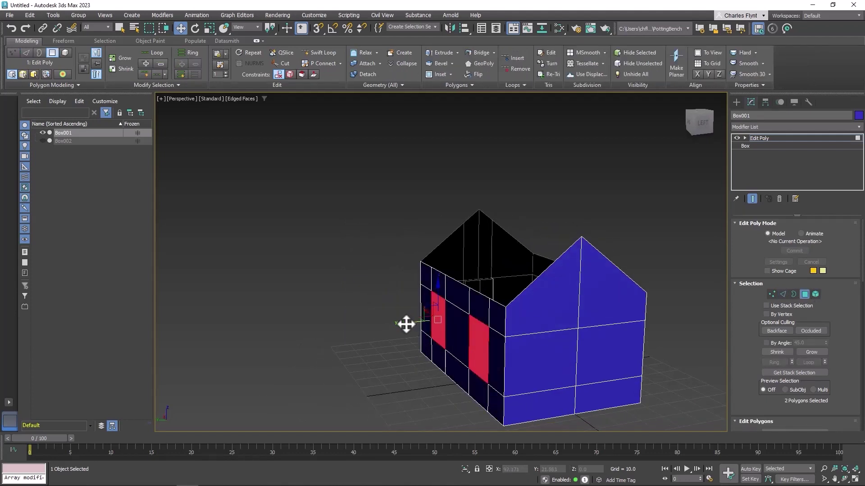
left_click_drag(406, 324, 413, 324)
middle_click_drag(586, 374, 420, 374, "alt")
Add four vertical edge loops across the front wall with Swift Loop
scroll(421, 373, "down", 2)
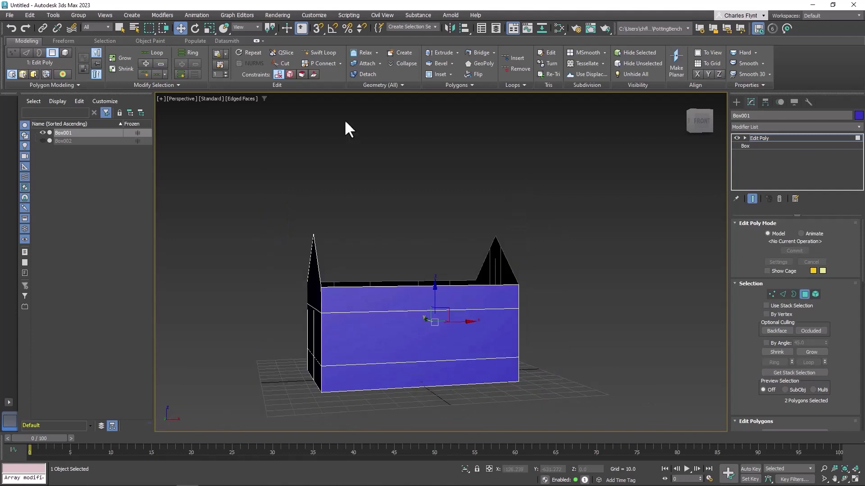
left_click(318, 52)
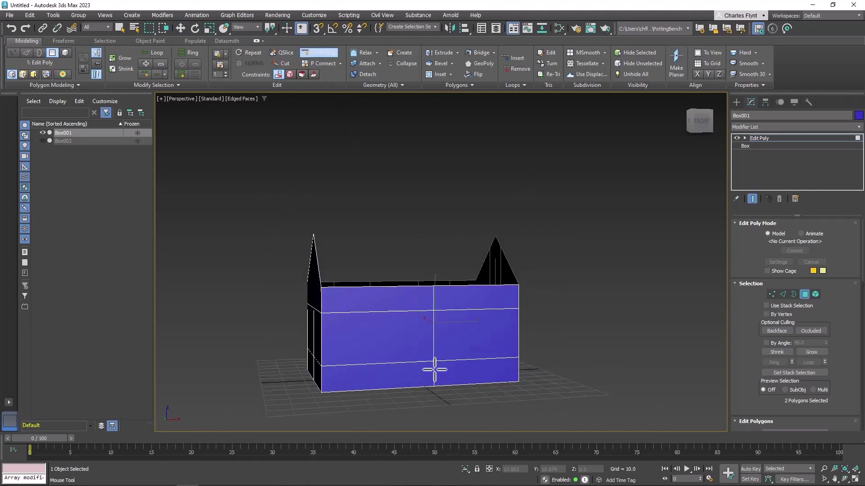
middle_click_drag(434, 367, 405, 366, "alt")
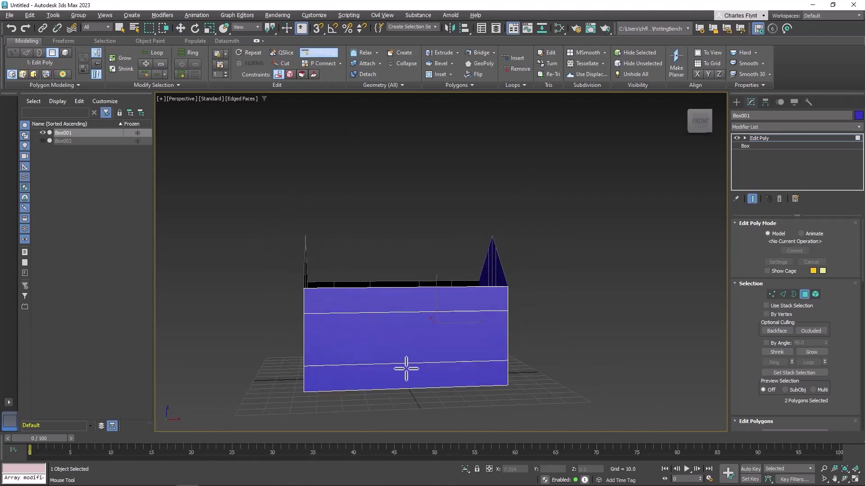
left_click(339, 352)
left_click(383, 351)
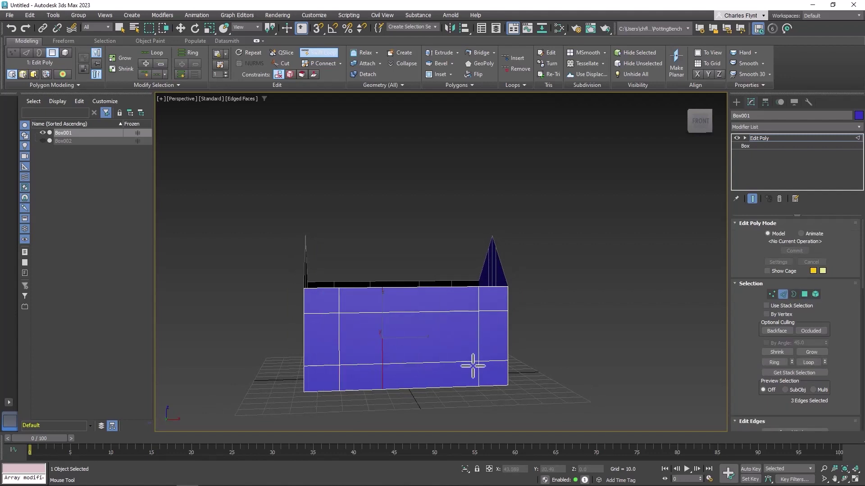
left_click(432, 359)
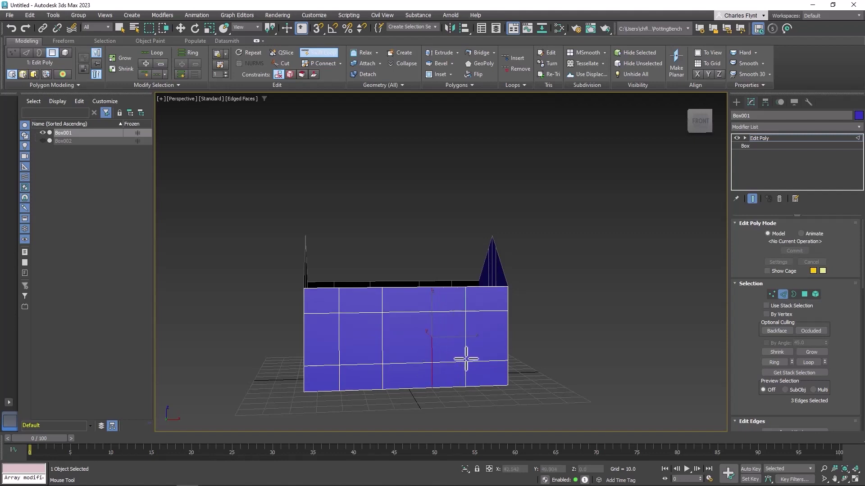
left_click(466, 359)
middle_click_drag(525, 377, 516, 377, "alt")
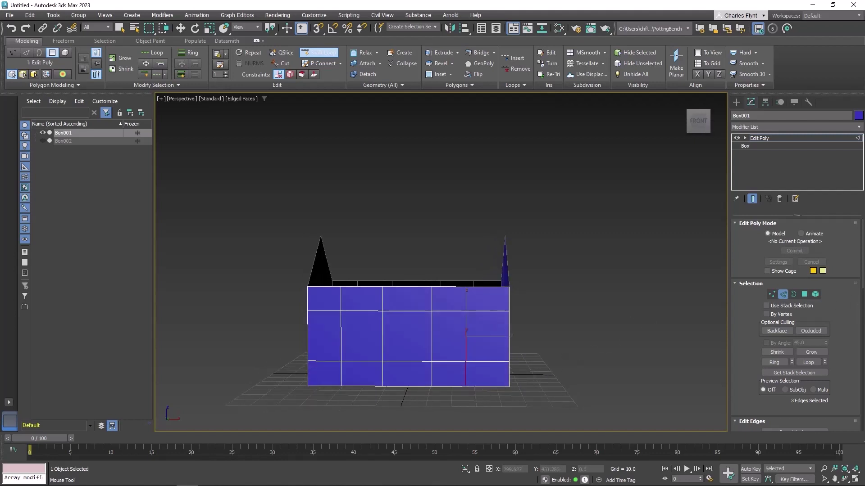
Select the window face and two door faces and shift them slightly sideways
left_click(805, 295)
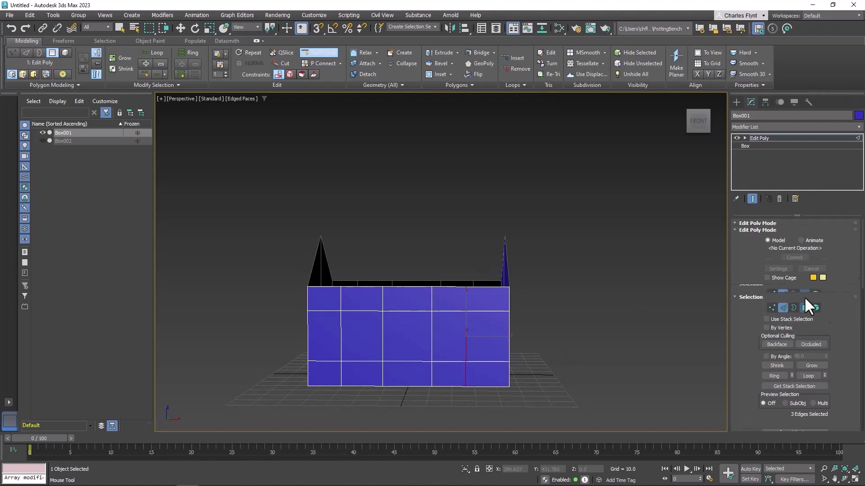
left_click(322, 51)
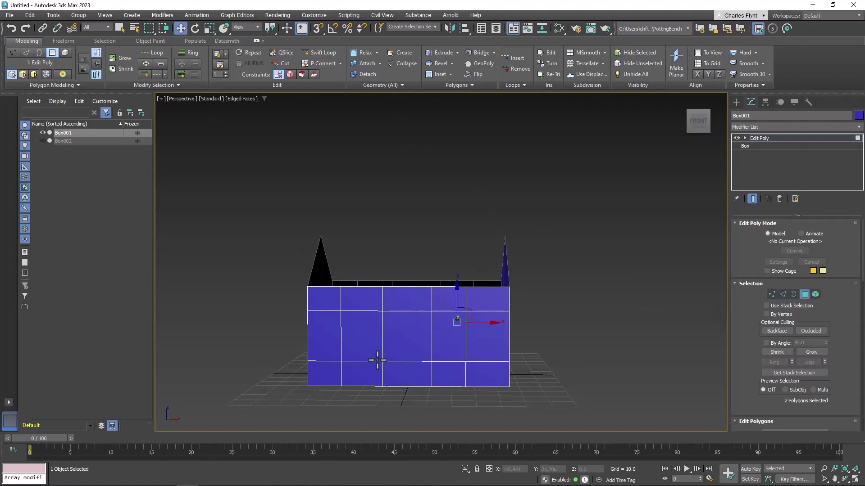
left_click(358, 334)
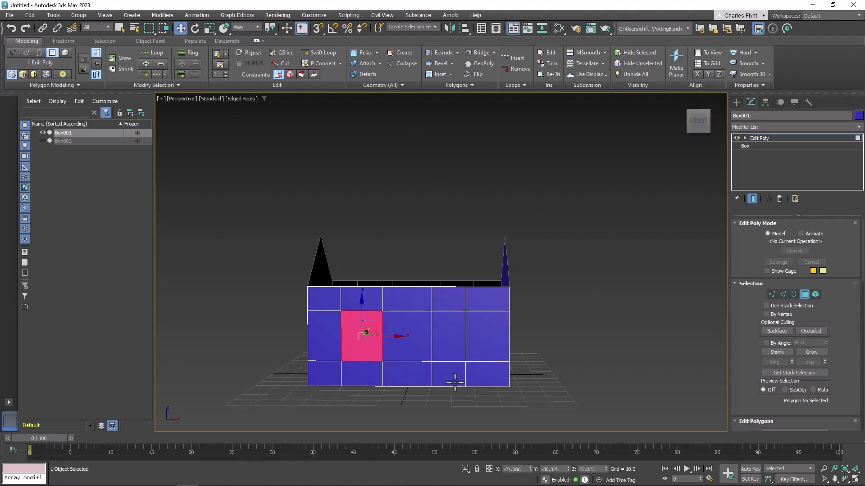
left_click(449, 380, "ctrl")
left_click(447, 338, "ctrl")
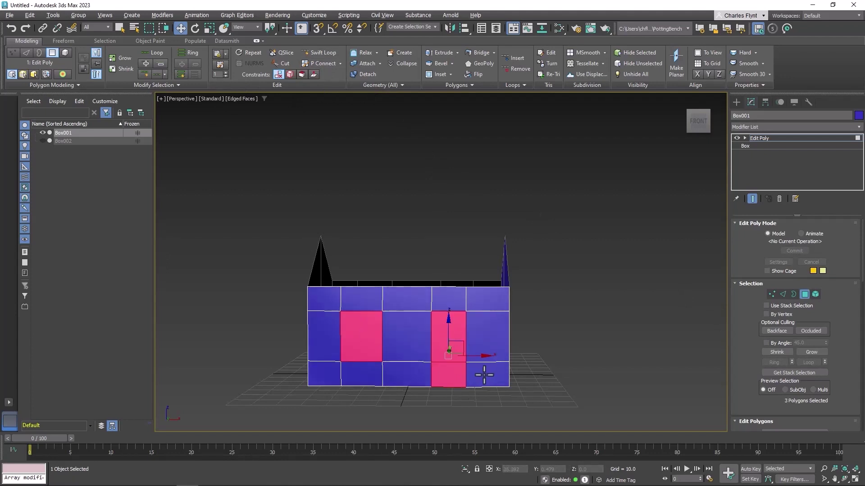
middle_click_drag(477, 378, 418, 378, "alt")
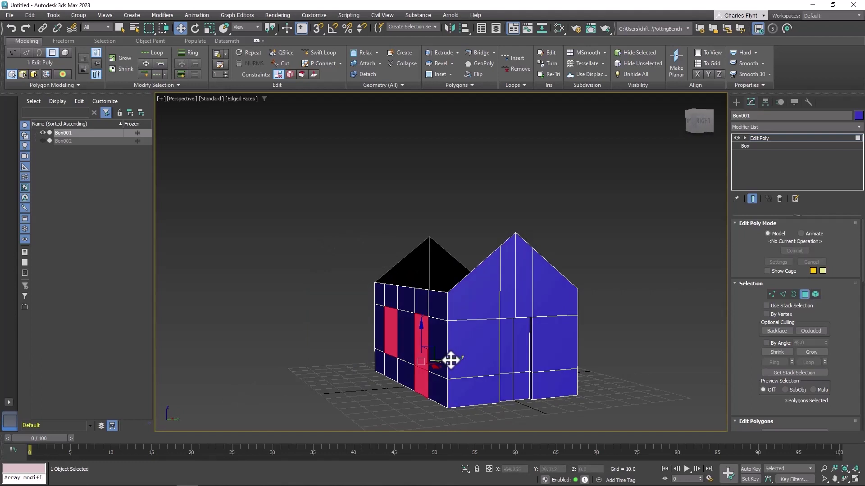
left_click_drag(451, 360, 455, 363)
middle_click_drag(485, 380, 541, 343, "alt")
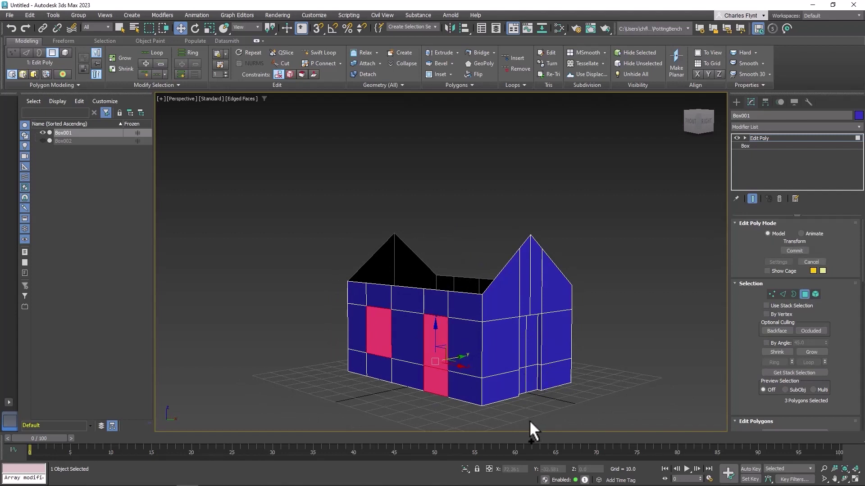
middle_click_drag(445, 414, 471, 413, "alt")
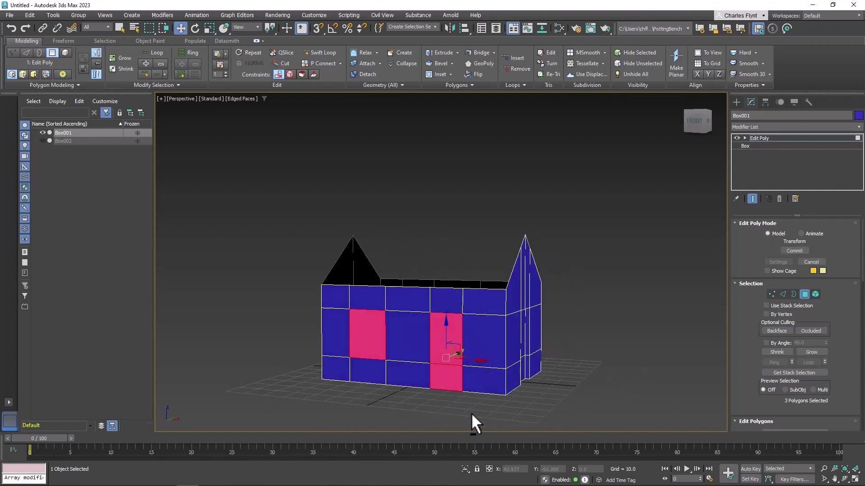
Select a vertical edge loop on the front wall and slide it left along X
left_click(576, 349)
left_click(446, 342)
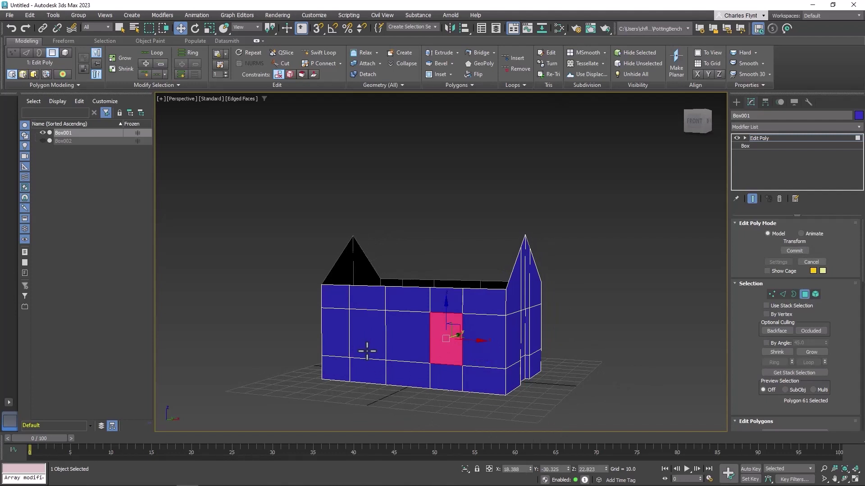
left_click(781, 292)
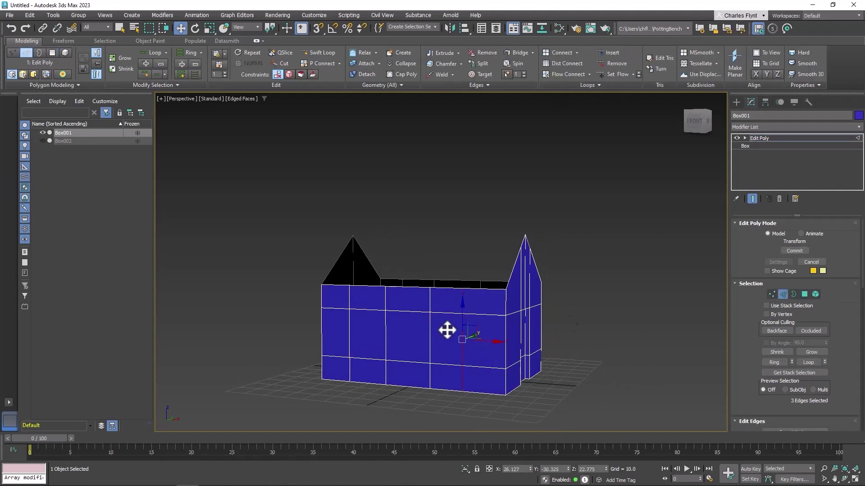
left_click(385, 339)
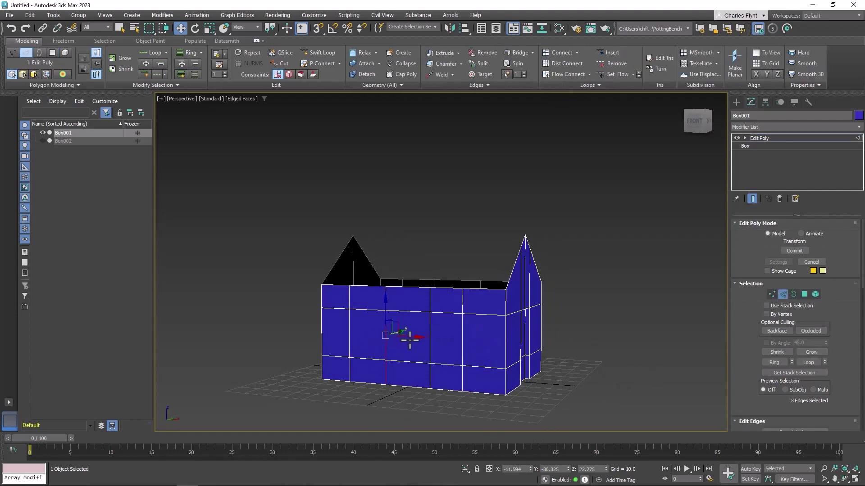
left_click_drag(411, 338, 400, 339)
left_click(462, 342)
left_click(430, 342)
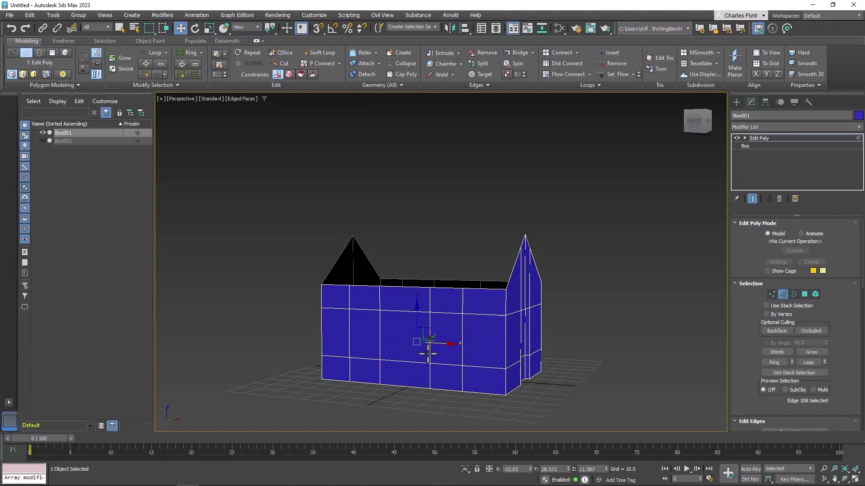
double_click(430, 353)
left_click_drag(463, 341, 447, 343)
Select three window and door faces on the front wall in Polygon mode
left_click(804, 294)
left_click(446, 340)
left_click(377, 337, "ctrl")
left_click(367, 367, "ctrl")
middle_click_drag(367, 367, 469, 358, "alt")
Insert one vertical and one horizontal Swift Loop across the gable end wall
scroll(468, 357, "up", 3)
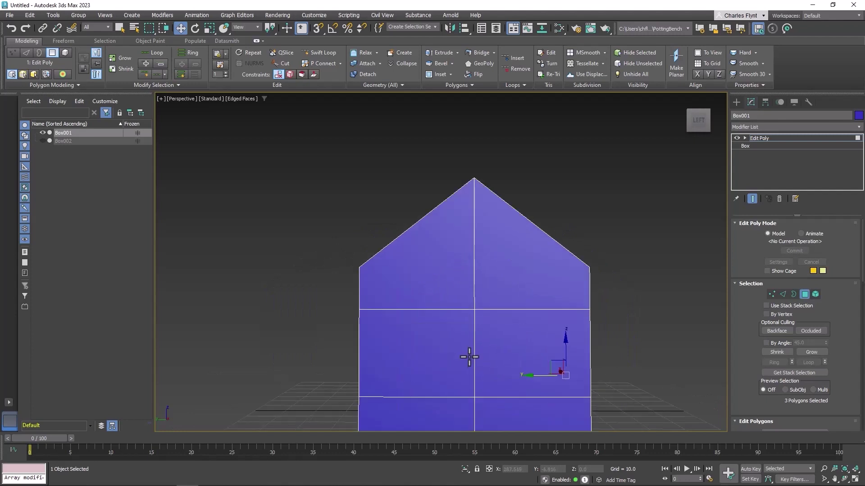
left_click(317, 53)
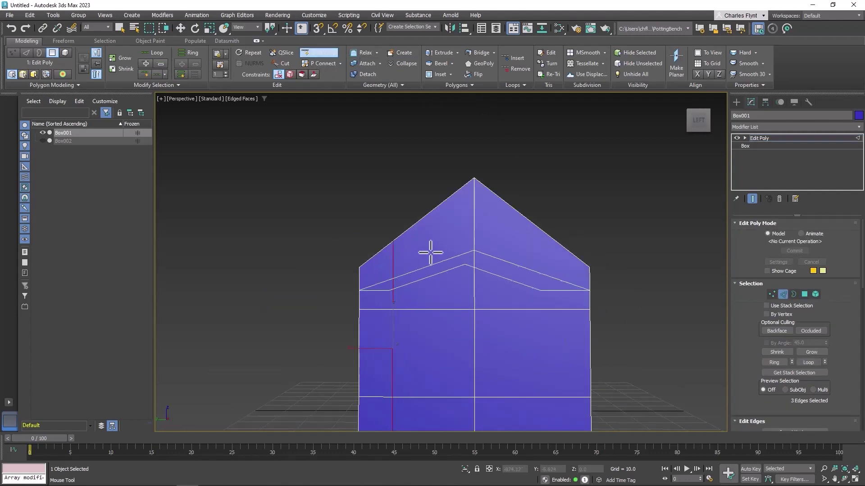
left_click(438, 234)
left_click(426, 353)
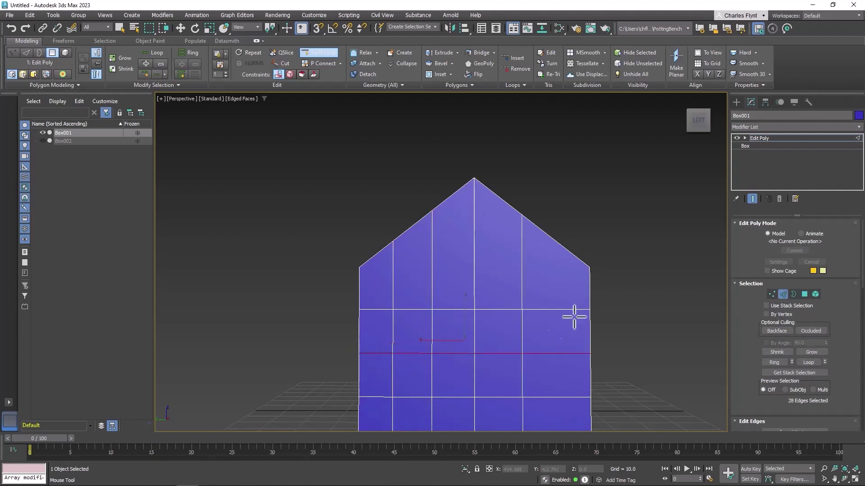
Return to Polygon mode, select a gable wall face, and orbit to a corner view
left_click(805, 295)
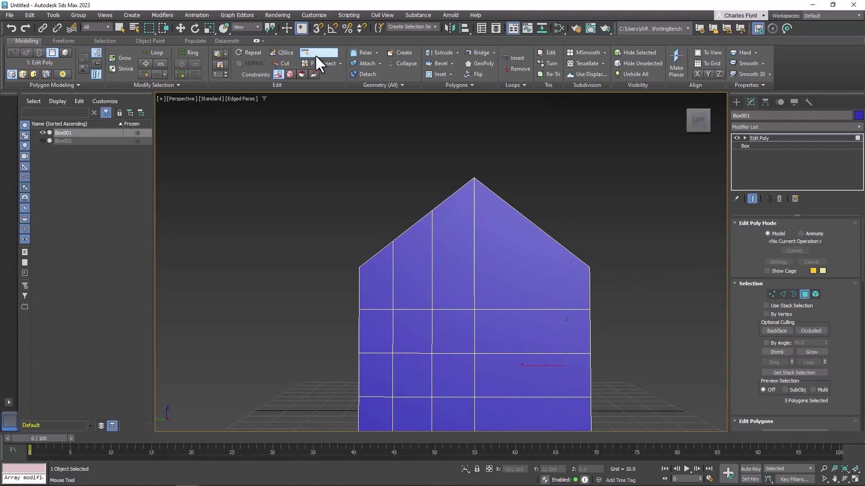
left_click(318, 53)
left_click(410, 342)
middle_click_drag(411, 343, 435, 343, "alt")
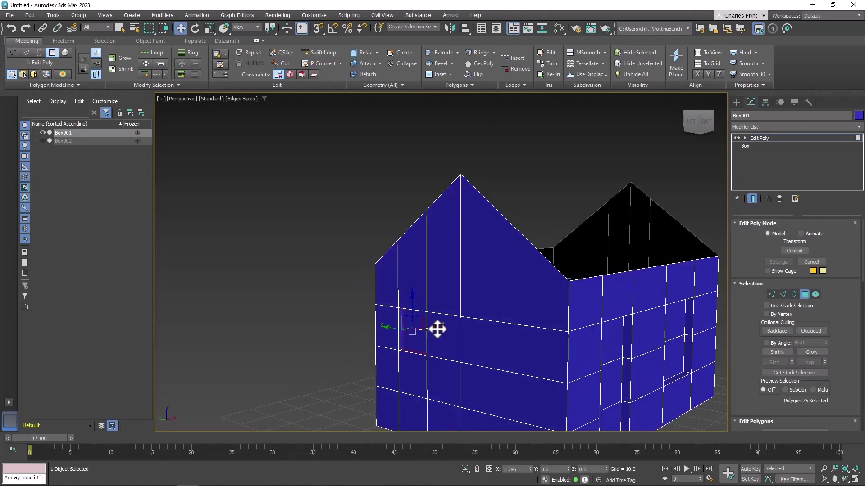
middle_click_drag(511, 369, 552, 361, "alt")
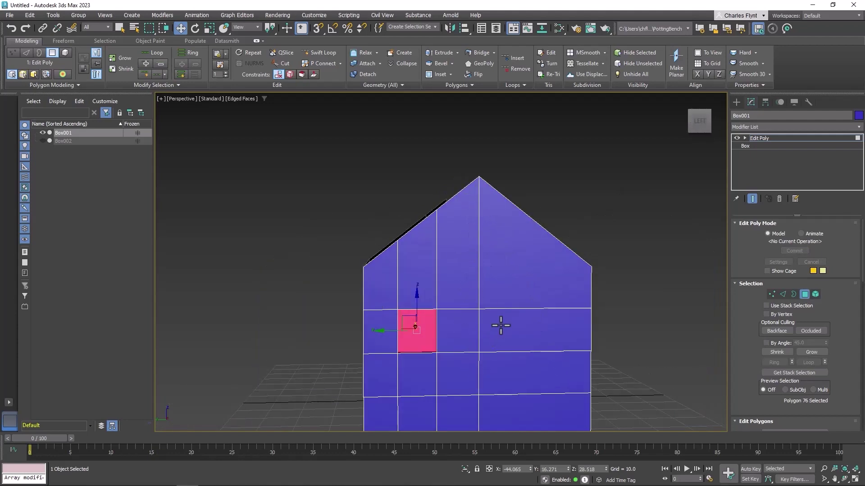
middle_click_drag(500, 332, 582, 351, "alt")
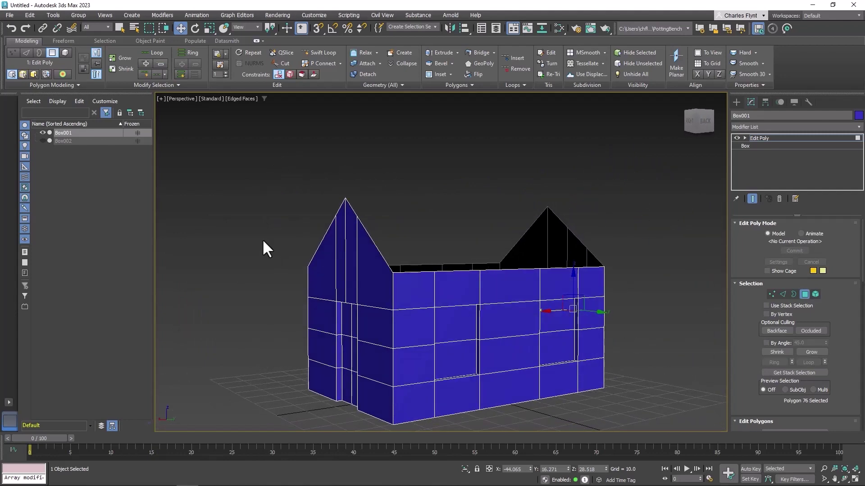
Unhide Box002 in the Scene Explorer, then orbit to face the gable end
left_click(43, 141)
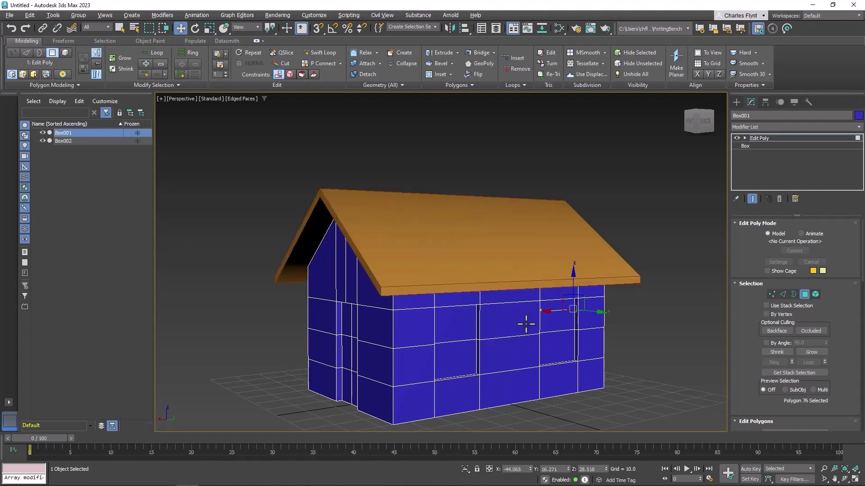
middle_click_drag(526, 325, 507, 338, "alt")
middle_click_drag(568, 357, 557, 347)
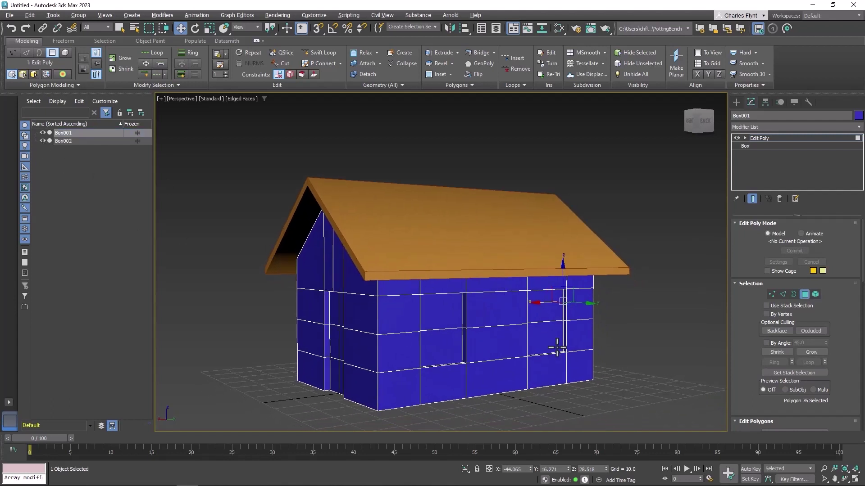
middle_click_drag(543, 268, 552, 245, "alt")
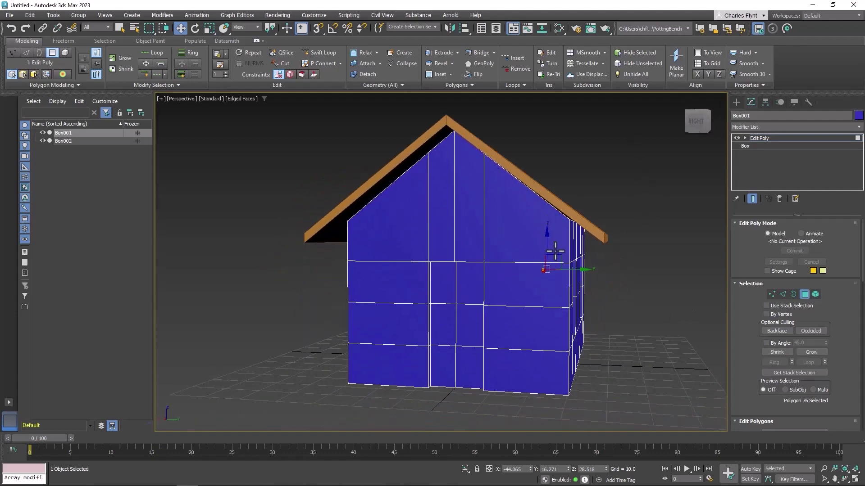